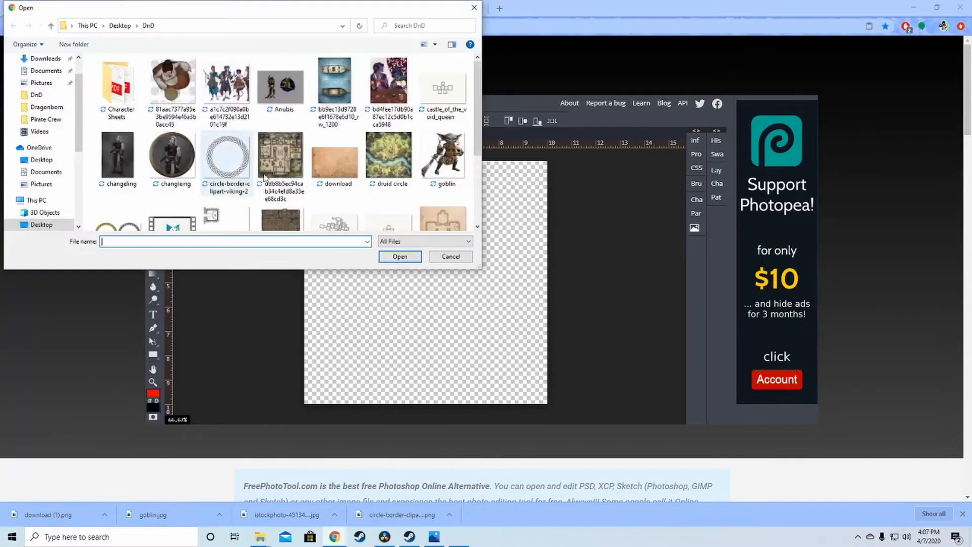
# Step: Place the goblin image in the project, scale it to 212% and position it within the canvas
pyautogui.click(441, 157)
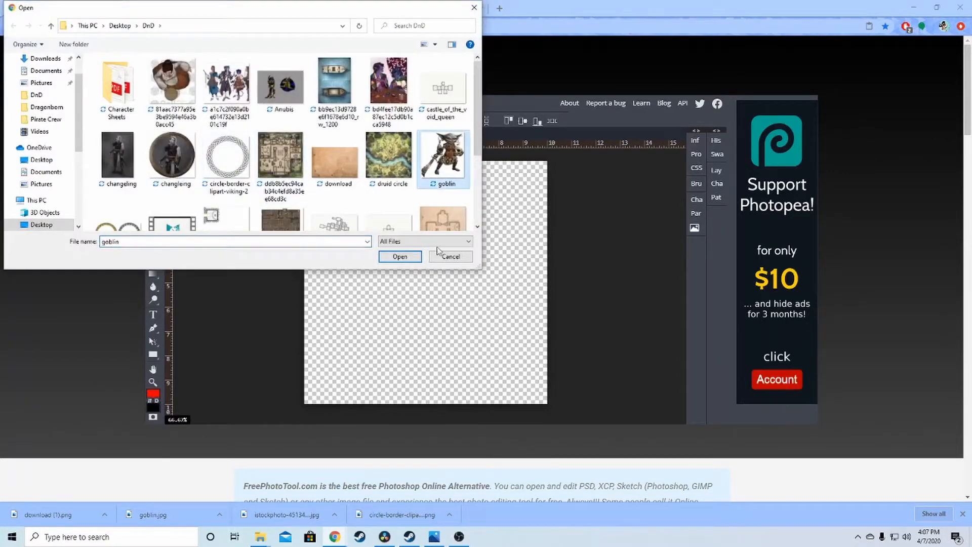
pyautogui.click(400, 256)
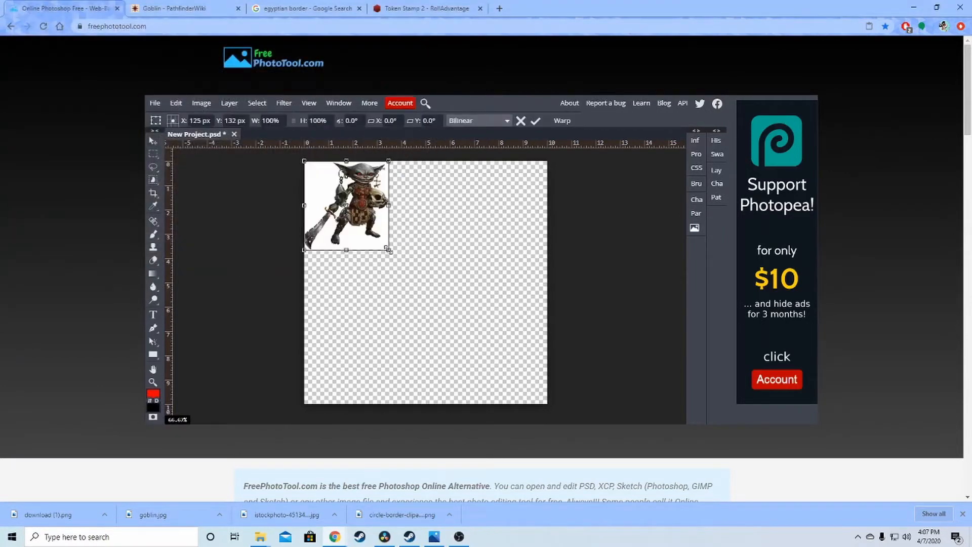
pyautogui.moveTo(388, 249); pyautogui.dragTo(546, 410)
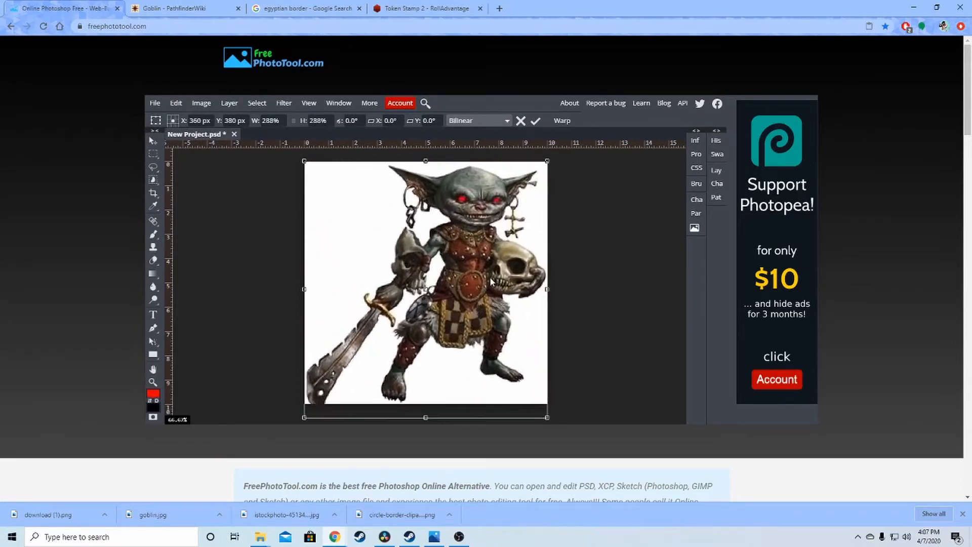
pyautogui.moveTo(491, 281)
pyautogui.mouseDown()
pyautogui.moveTo(454, 278)
pyautogui.moveTo(487, 279)
pyautogui.mouseUp()
pyautogui.moveTo(547, 419); pyautogui.dragTo(484, 351)
pyautogui.moveTo(428, 263); pyautogui.dragTo(430, 271)
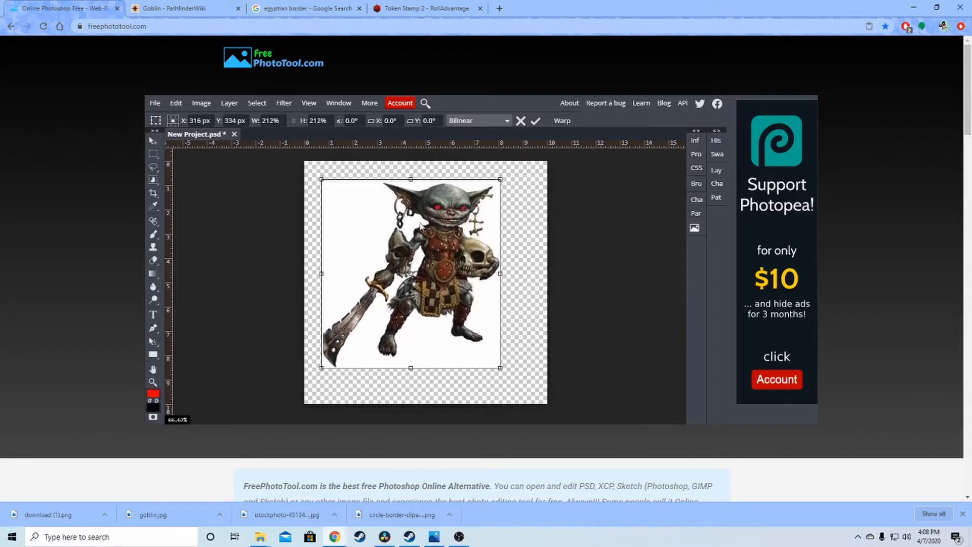
# Step: Check the goblin token preview on the Token Stamp 2 page and return to the photo editor
pyautogui.click(434, 9)
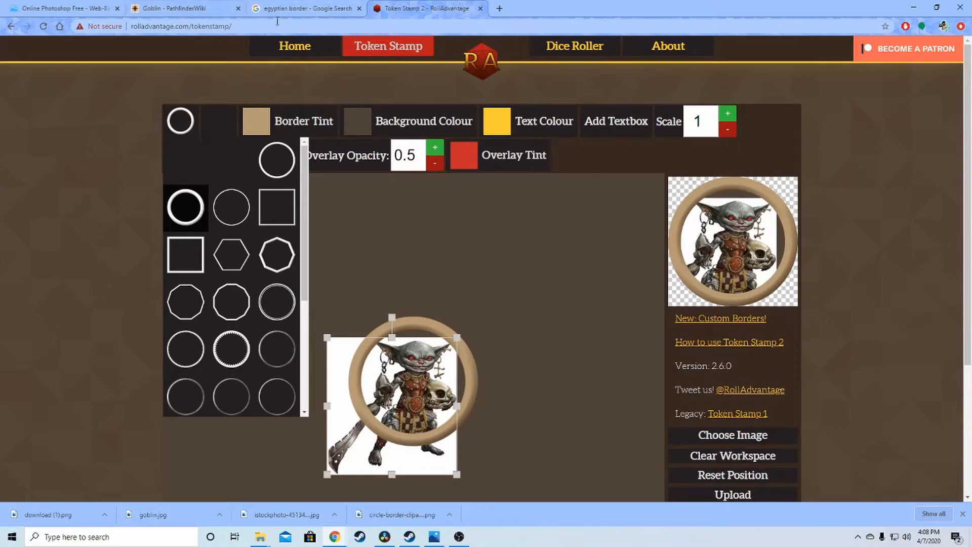
pyautogui.click(72, 9)
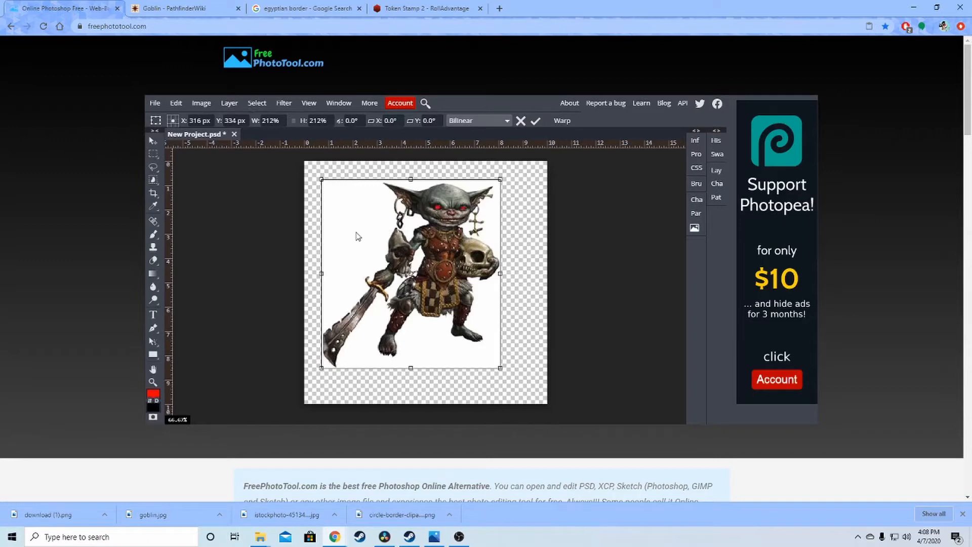
# Step: Select the white background around the goblin with the Magic Wand at tolerance 10 and try to delete it
pyautogui.click(153, 170)
pyautogui.rightClick(153, 171)
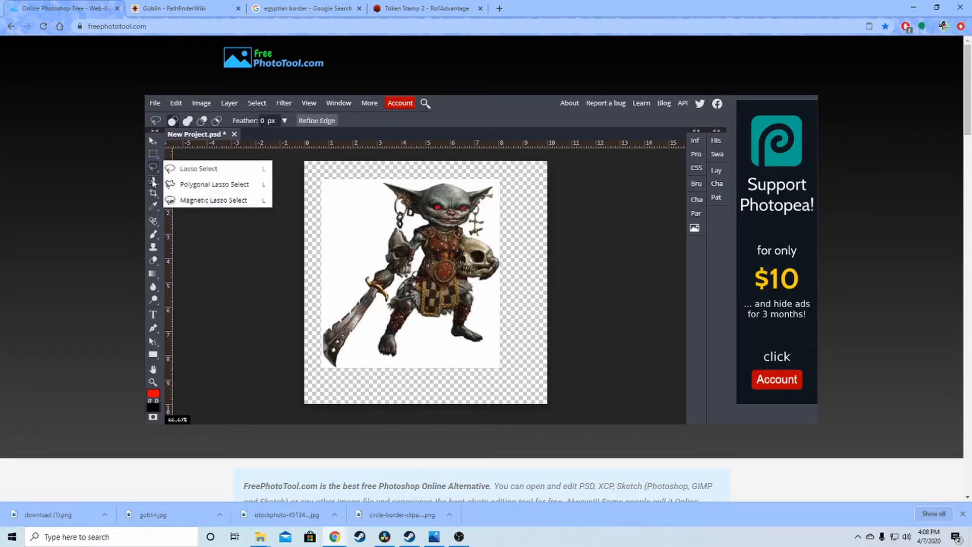
pyautogui.rightClick(152, 194)
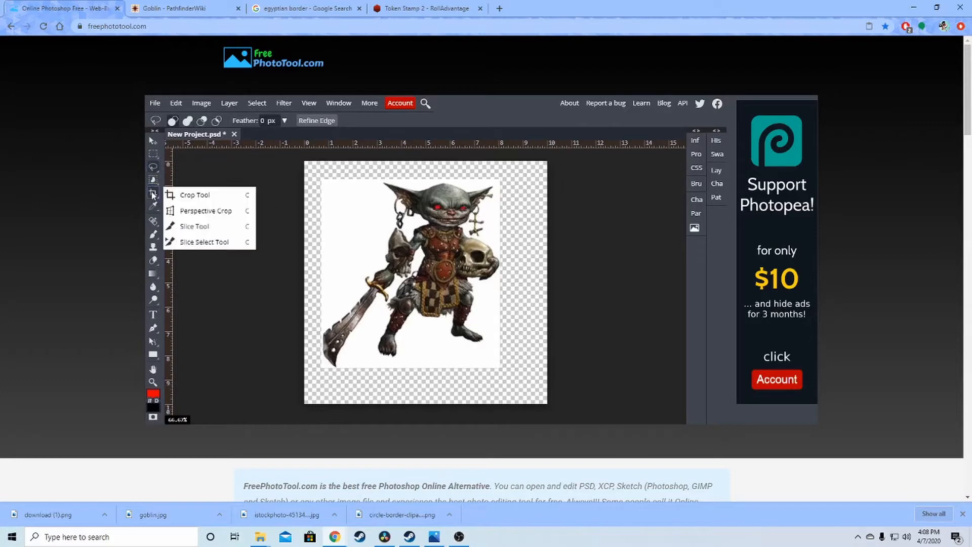
pyautogui.click(153, 195)
pyautogui.rightClick(154, 181)
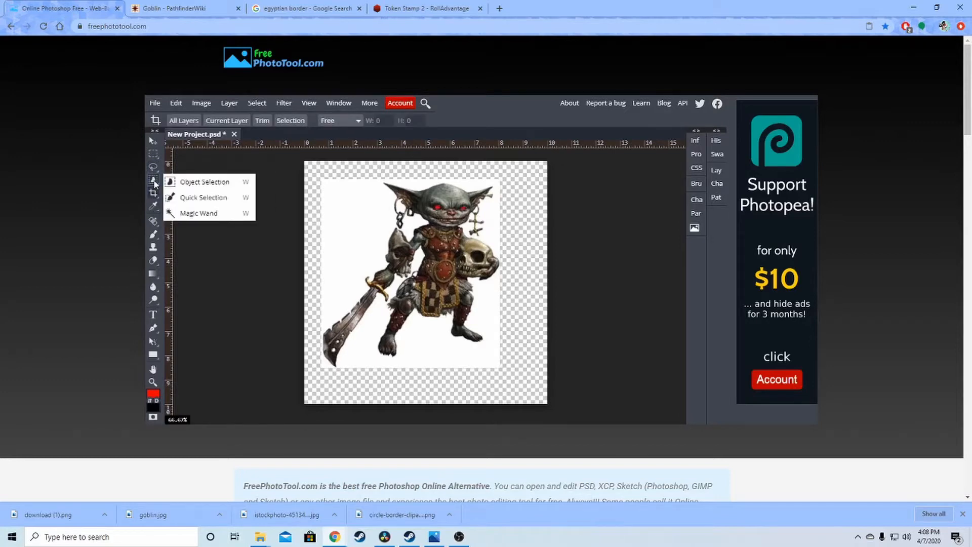
pyautogui.click(154, 183)
pyautogui.click(199, 214)
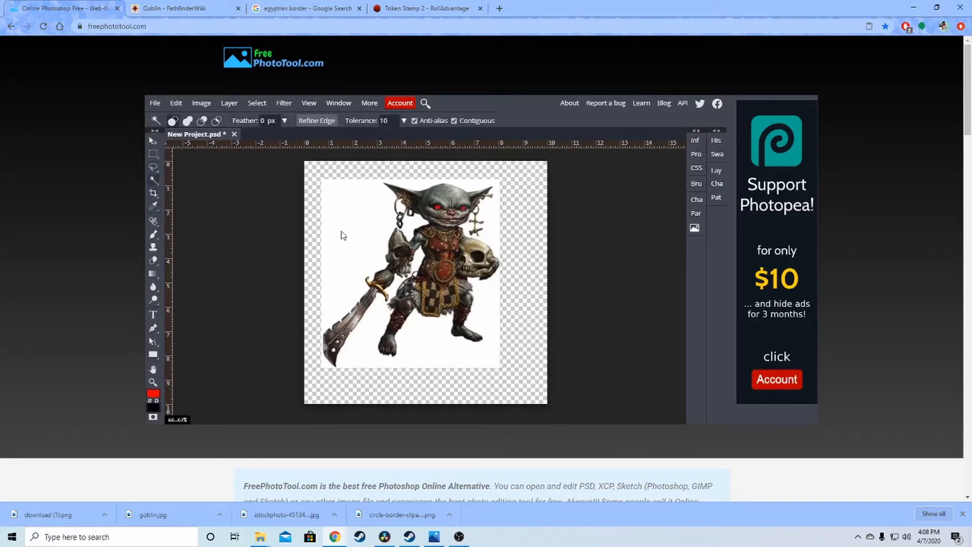
pyautogui.click(365, 237)
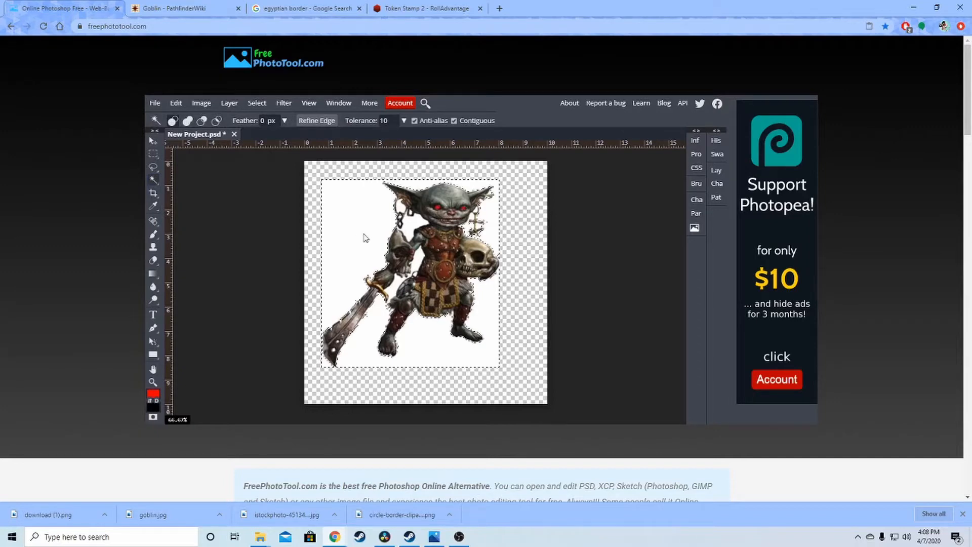
pyautogui.press('Delete')
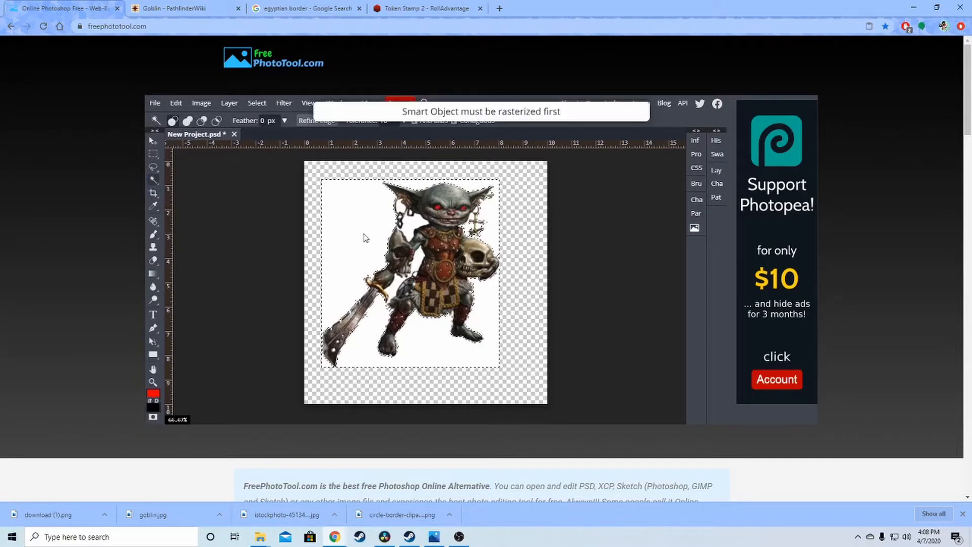
# Step: Rasterize the goblin layer and delete the selected white background
pyautogui.click(717, 170)
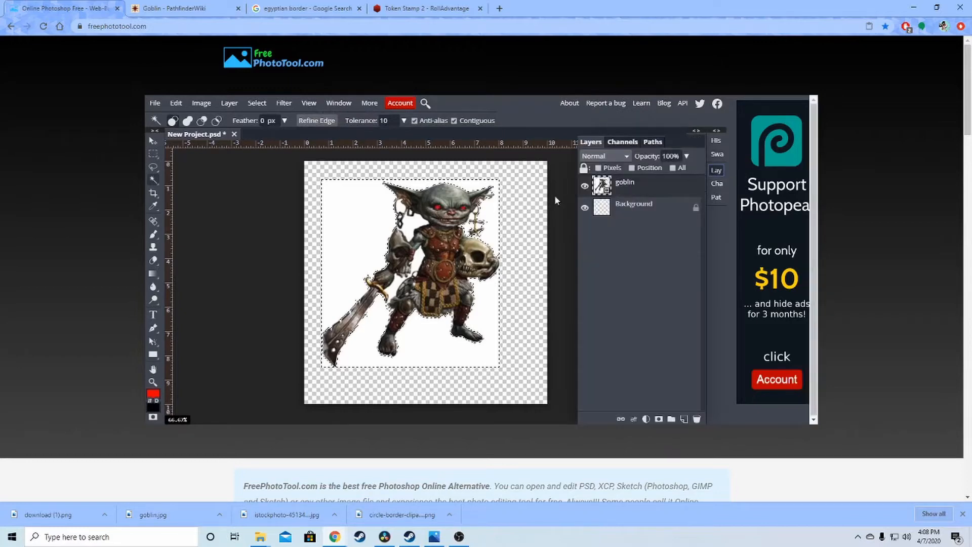
pyautogui.rightClick(622, 185)
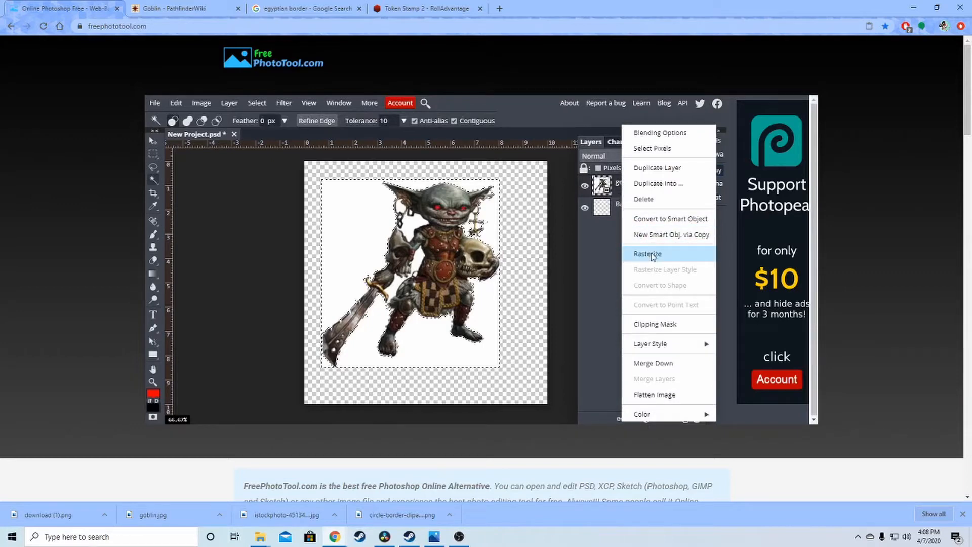
pyautogui.click(652, 256)
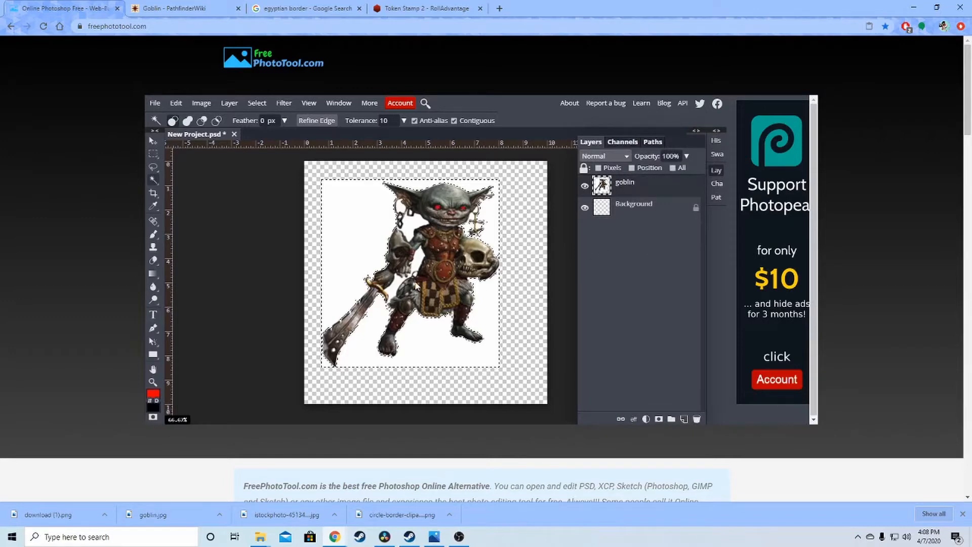
pyautogui.press('Delete')
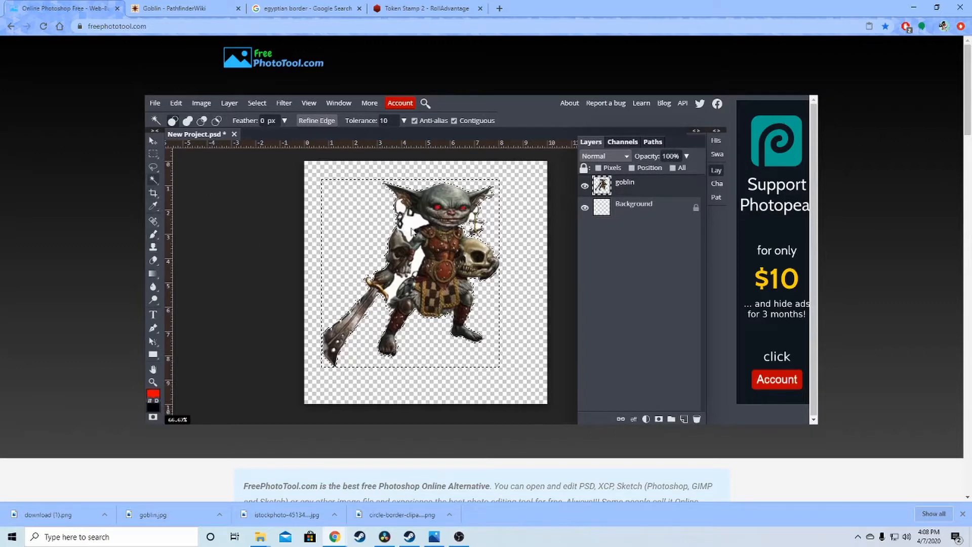
# Step: Remove the leftover white patches beside the goblin's head, between its arm and body, and around the earring with the Magic Wand
pyautogui.click(409, 228)
pyautogui.press('Delete')
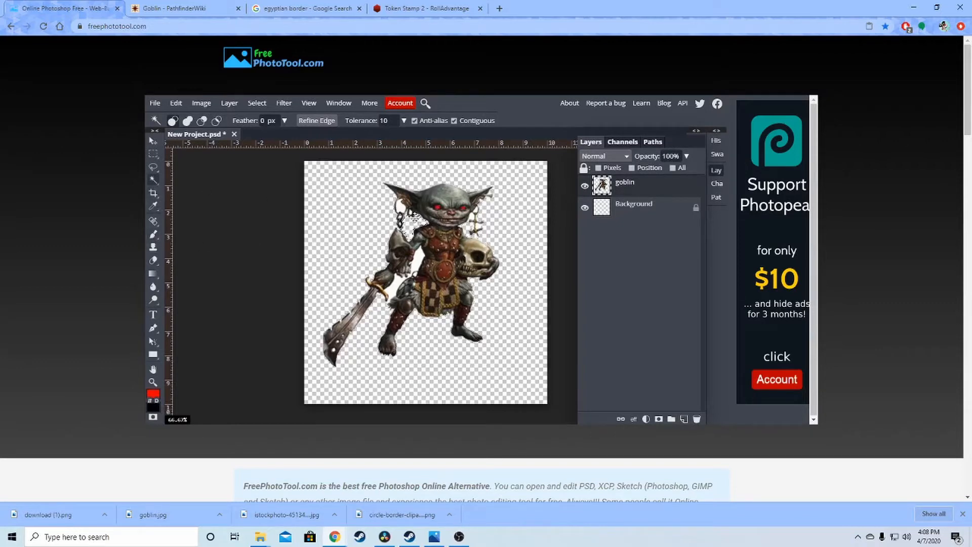
pyautogui.click(418, 261)
pyautogui.click(397, 292)
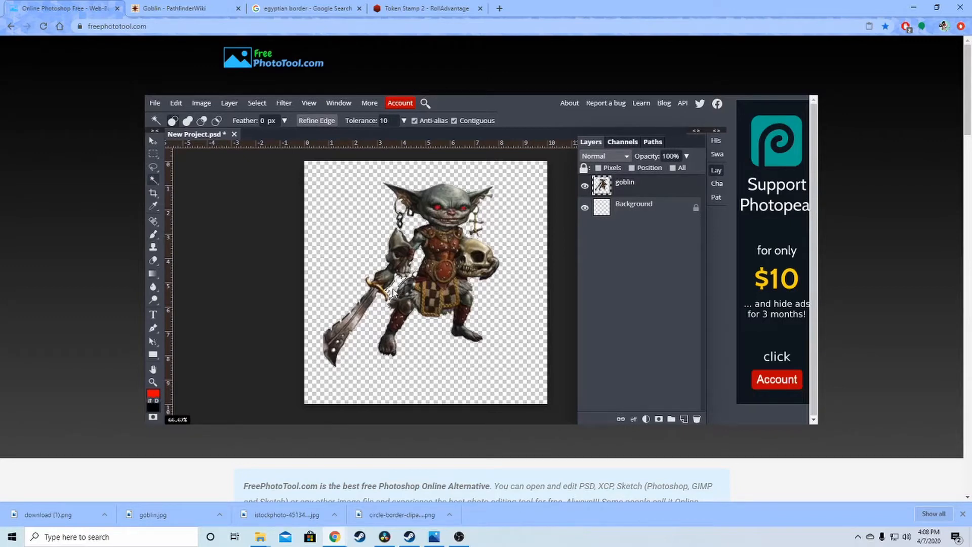
pyautogui.click(473, 218)
# Step: Review the Egyptian border image results and locate the circle-border-clipart-viking-2 file in the DnD folder
pyautogui.moveTo(256, 541)
pyautogui.click(294, 10)
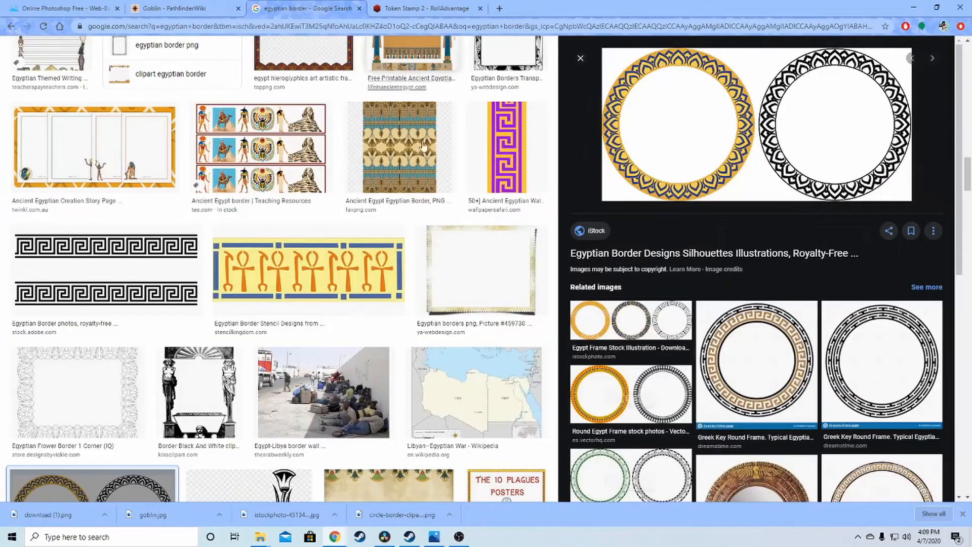
pyautogui.scroll(4, 478, 306)
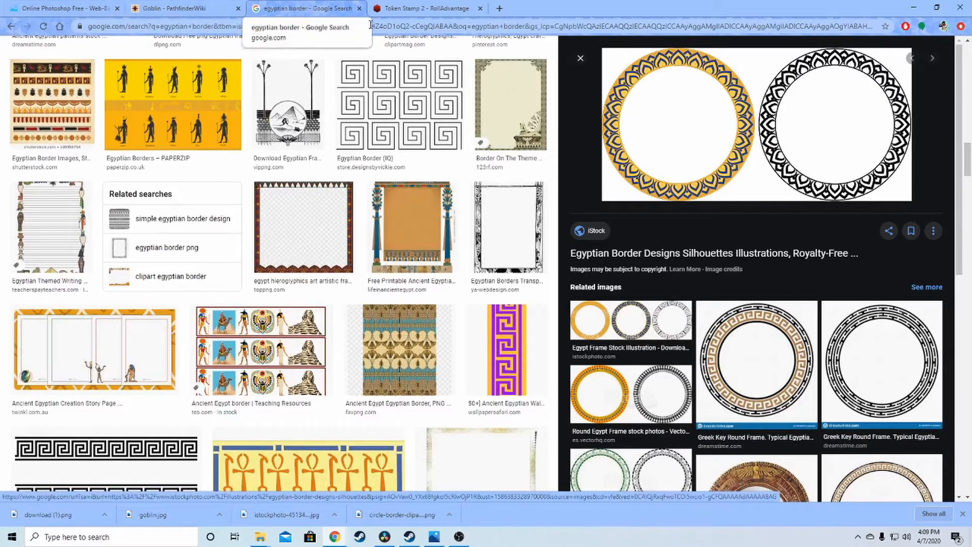
pyautogui.moveTo(261, 538)
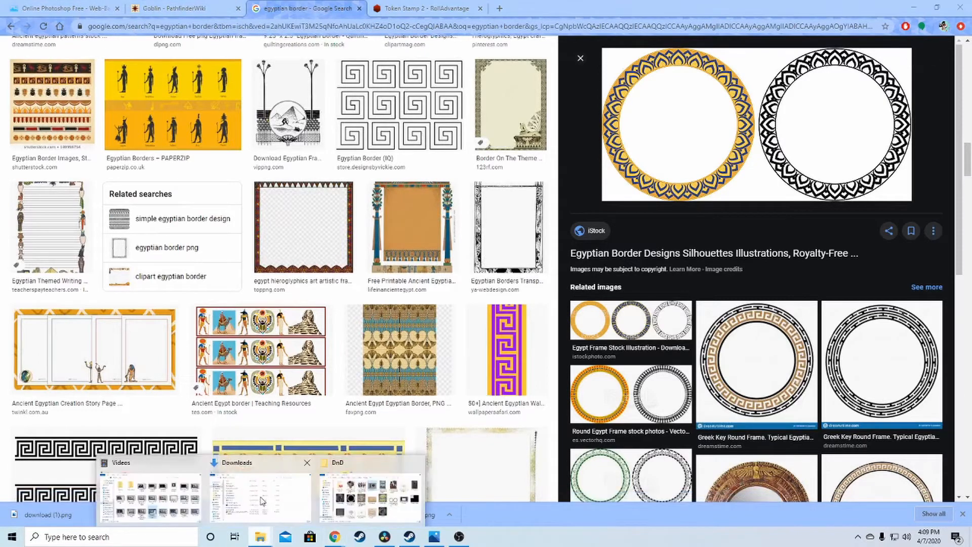
pyautogui.moveTo(263, 501)
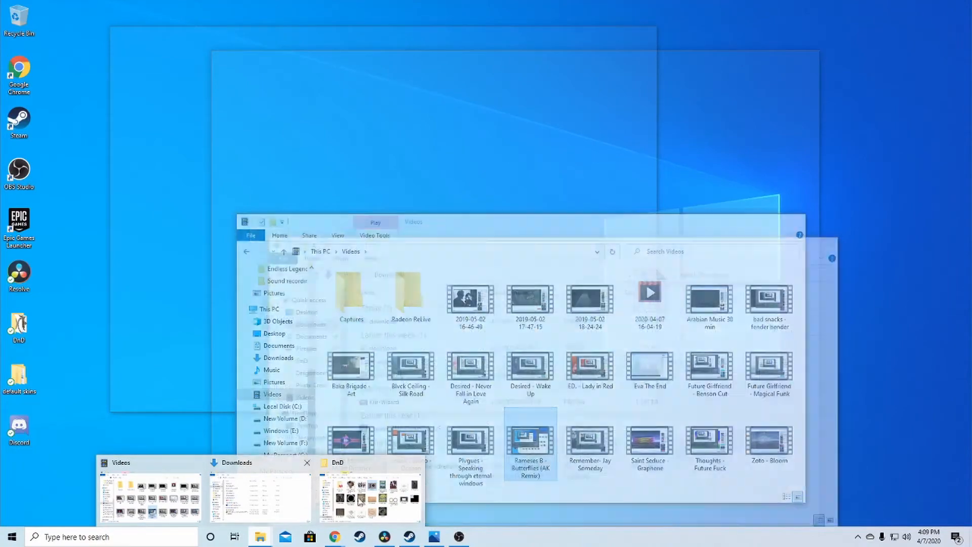
pyautogui.click(392, 488)
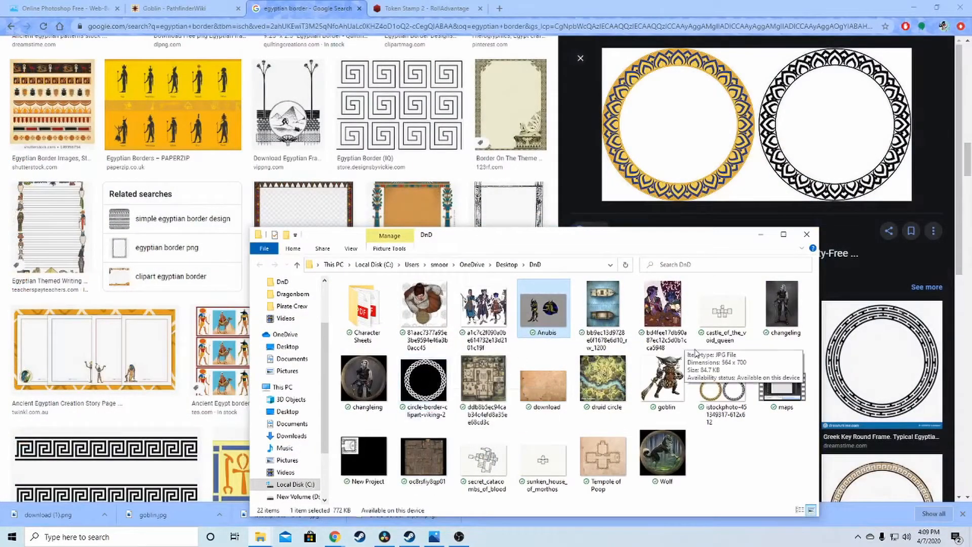
pyautogui.click(430, 382)
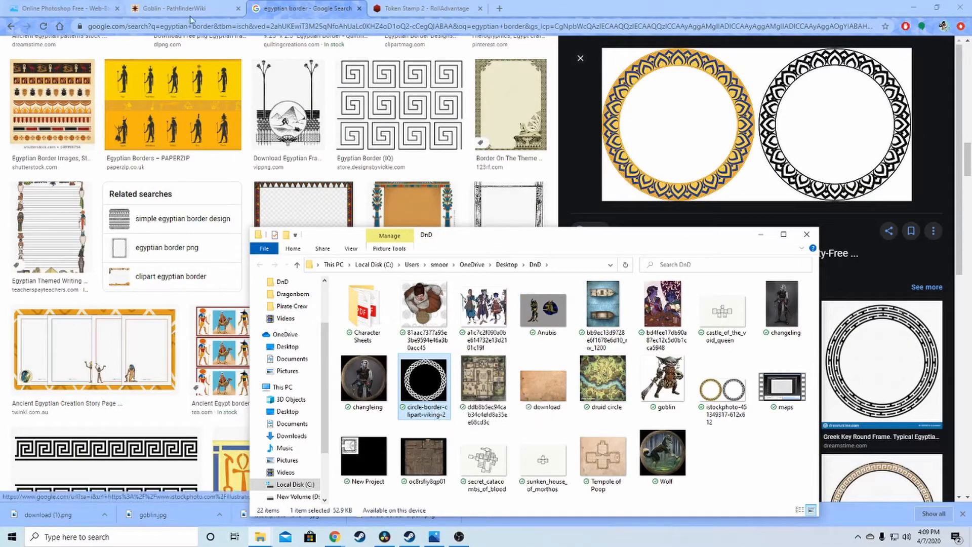
# Step: Return to the photo editor, place the circle-border-clipart-viking-2 image in the project and move it slightly right on the canvas
pyautogui.click(52, 8)
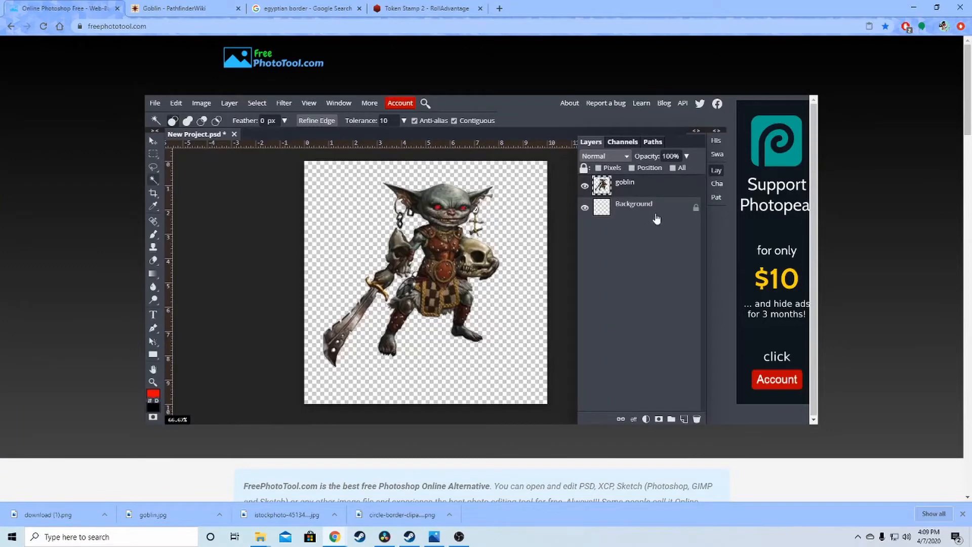
pyautogui.click(155, 103)
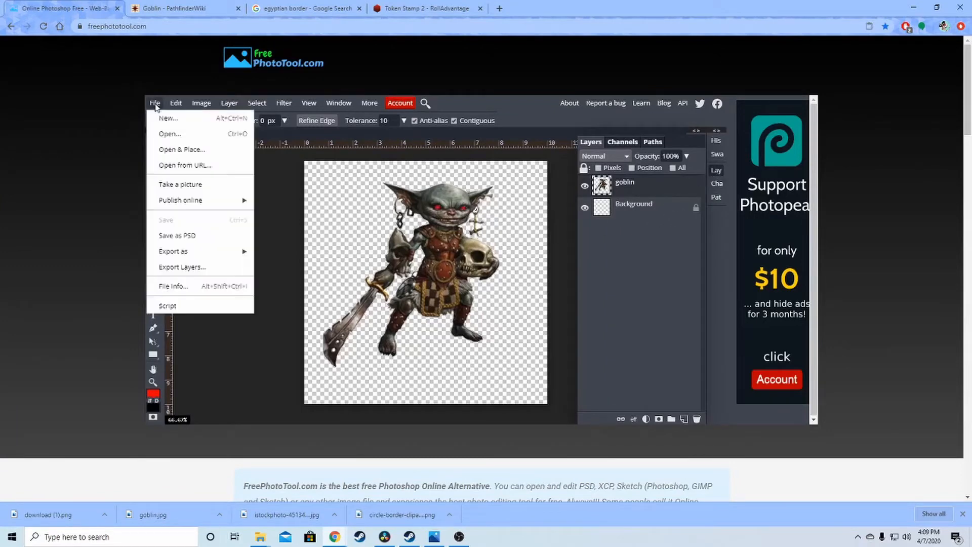
pyautogui.click(183, 149)
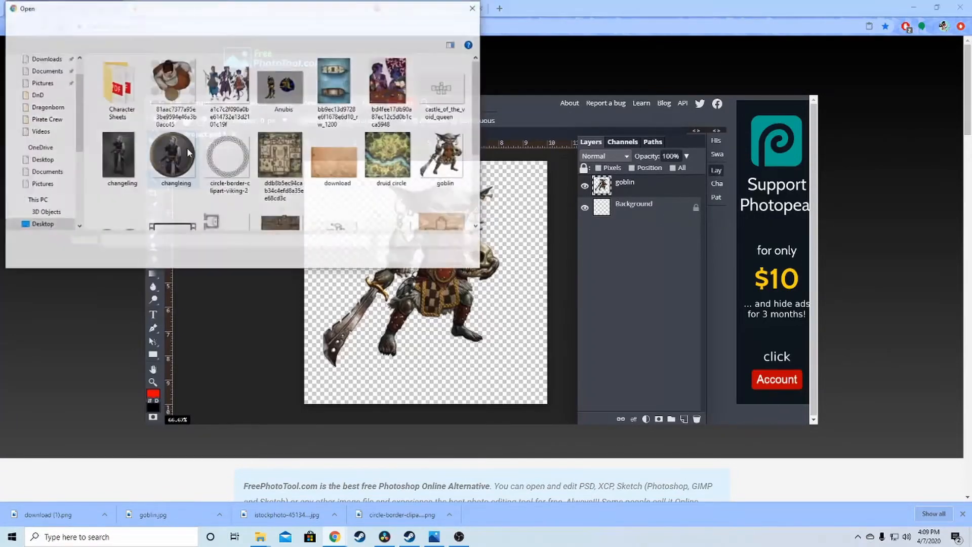
pyautogui.click(231, 161)
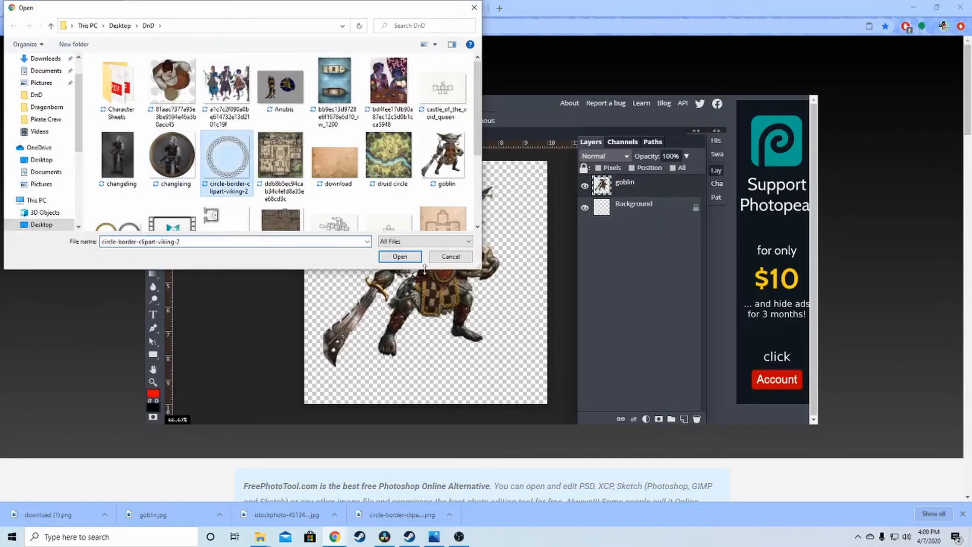
pyautogui.click(400, 256)
pyautogui.click(412, 262)
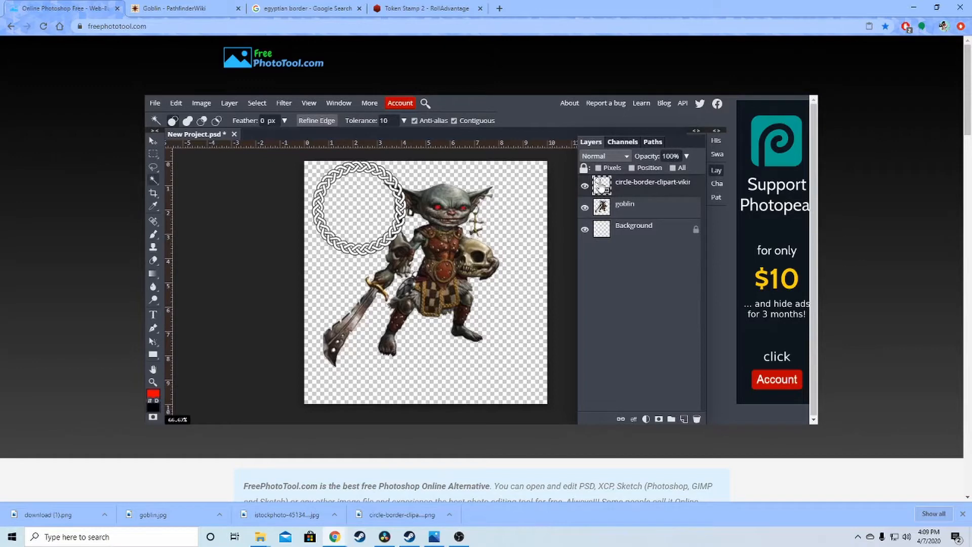
pyautogui.click(153, 140)
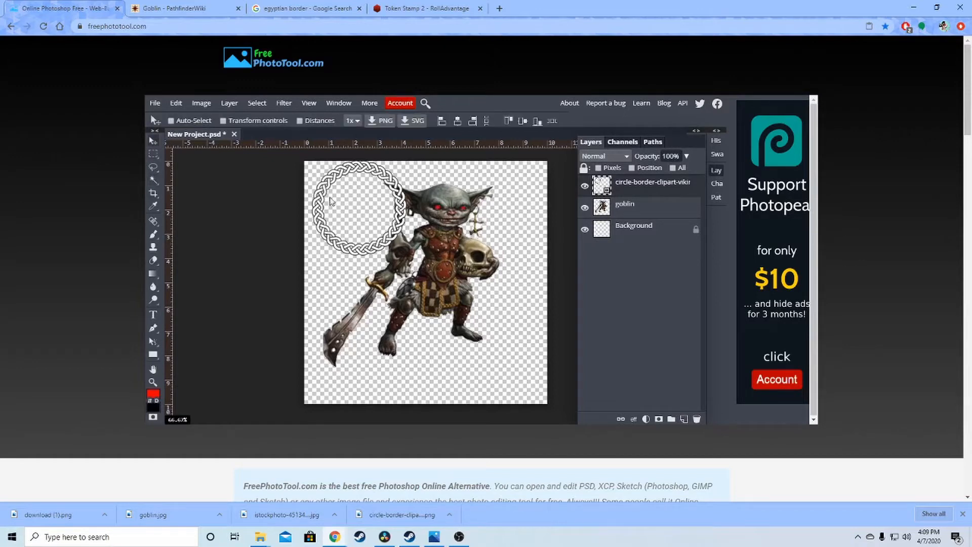
pyautogui.moveTo(332, 184); pyautogui.dragTo(361, 186)
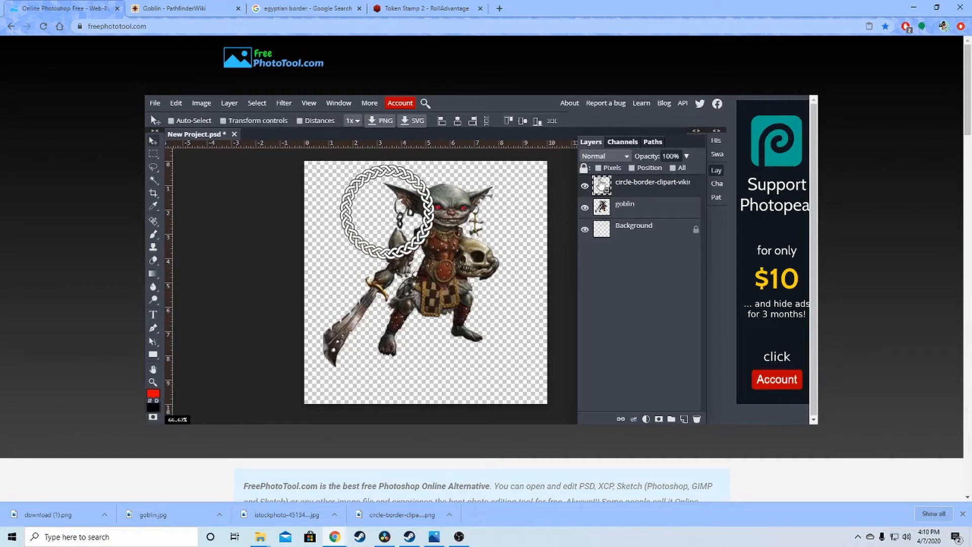
# Step: Load the circle border layer's outline as a selection and move the ring back toward the canvas's upper-left corner
pyautogui.keyDown('ctrl'); pyautogui.click(603, 189); pyautogui.keyUp('ctrl')
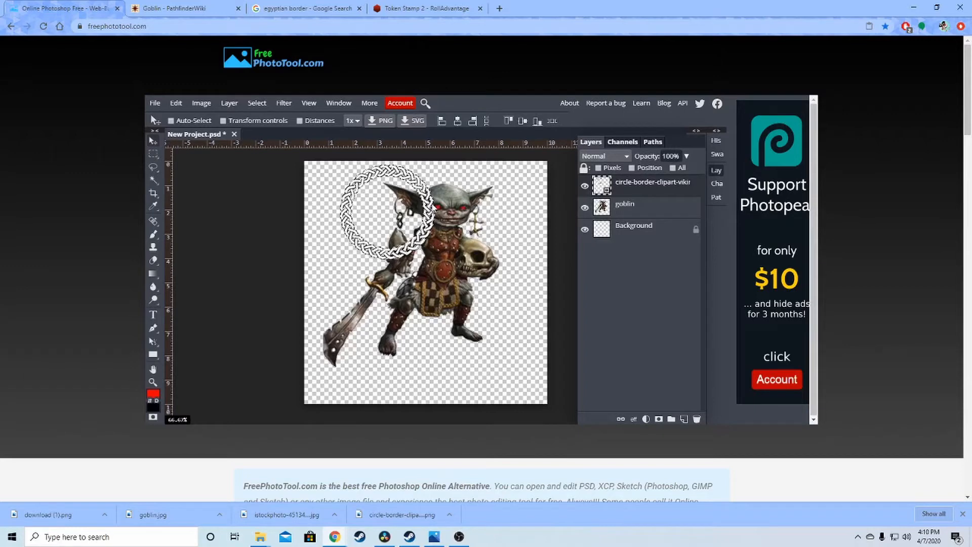
pyautogui.click(257, 103)
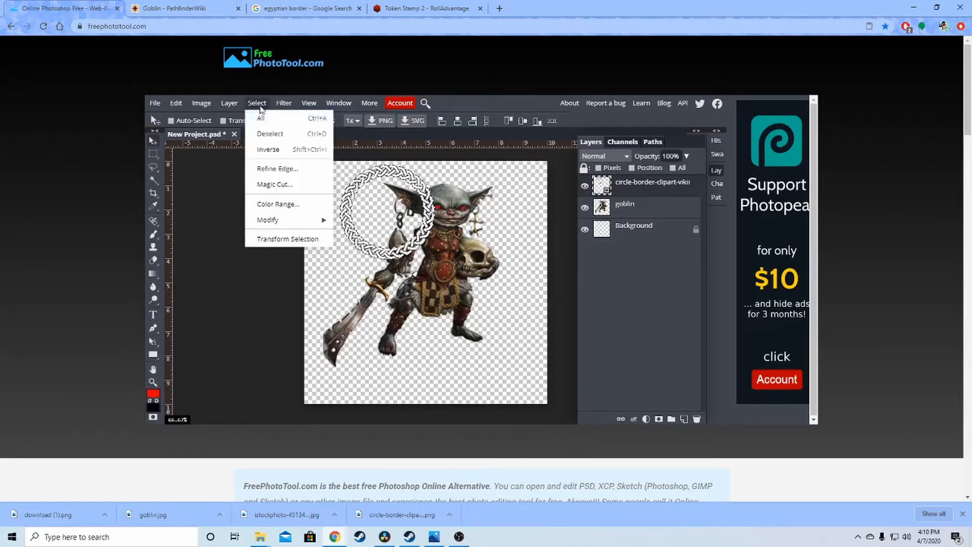
pyautogui.click(272, 120)
pyautogui.click(262, 106)
pyautogui.click(596, 188)
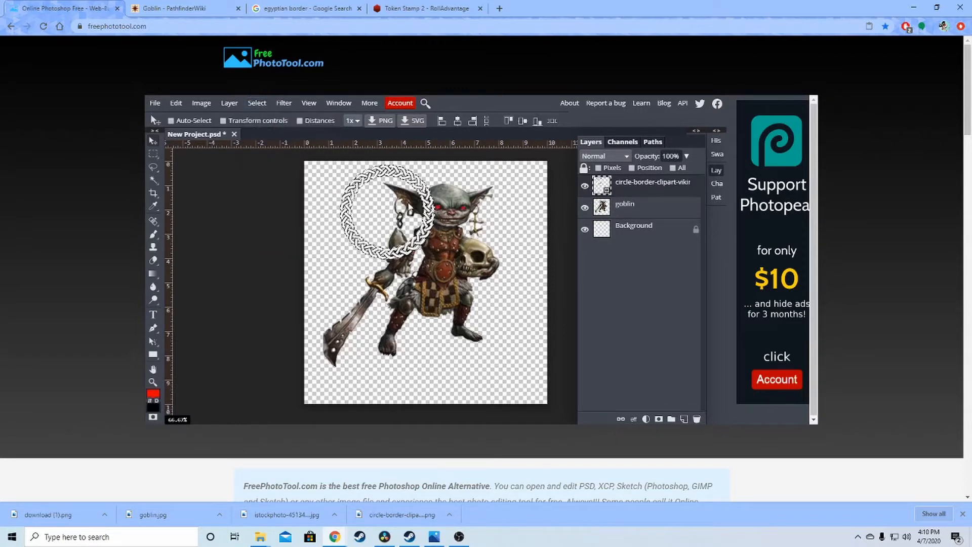
pyautogui.moveTo(386, 178); pyautogui.dragTo(362, 181)
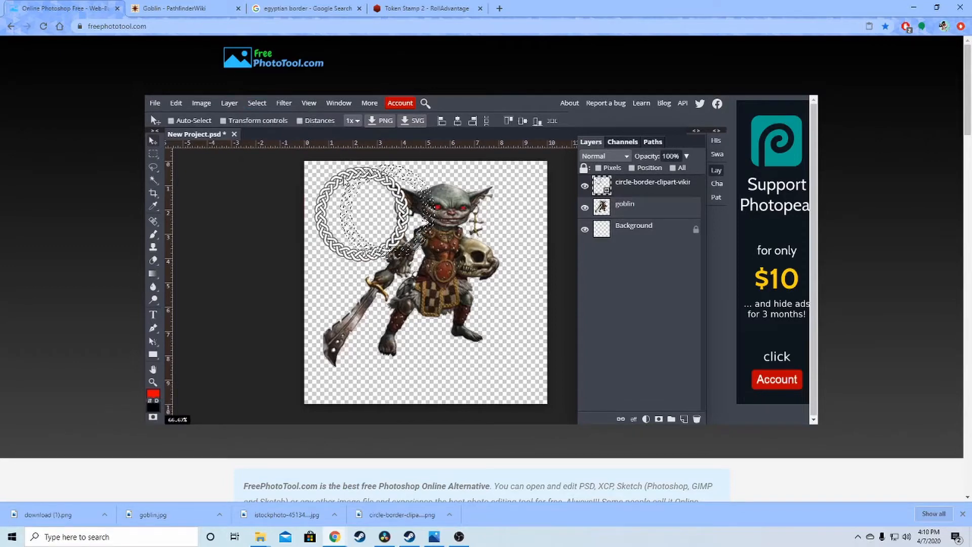
# Step: Load the circle border layer's outline as a selection and rasterize the layer so that it can be transformed
pyautogui.keyDown('ctrl'); pyautogui.click(599, 186); pyautogui.keyUp('ctrl')
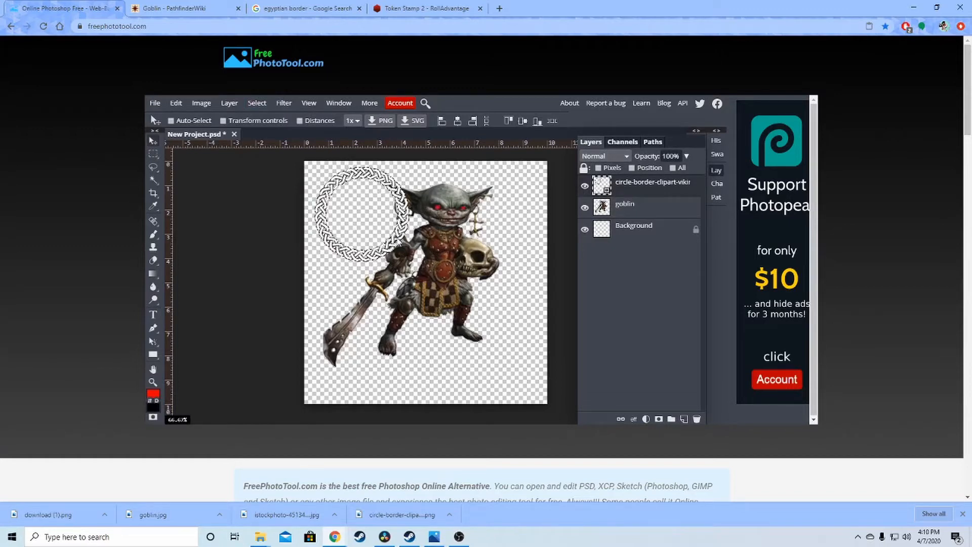
pyautogui.click(176, 103)
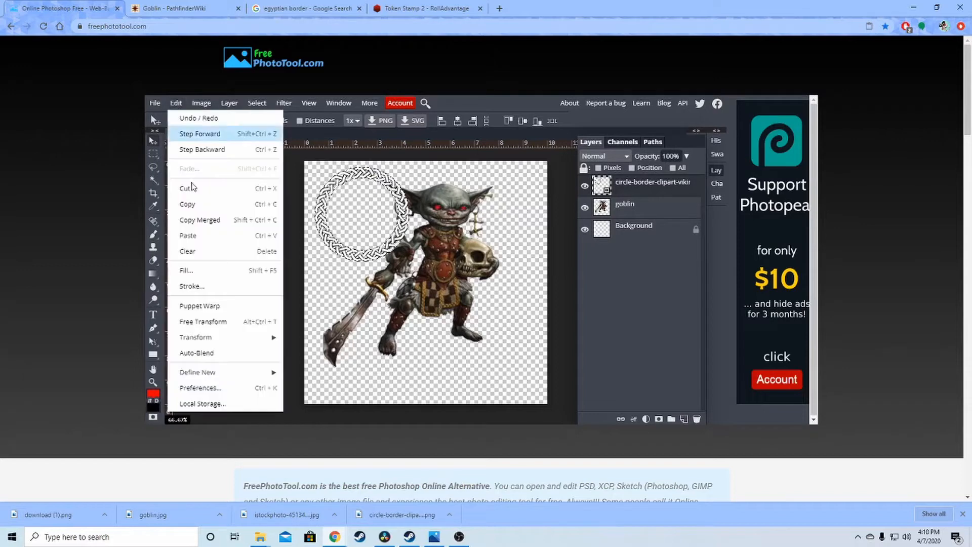
pyautogui.click(202, 322)
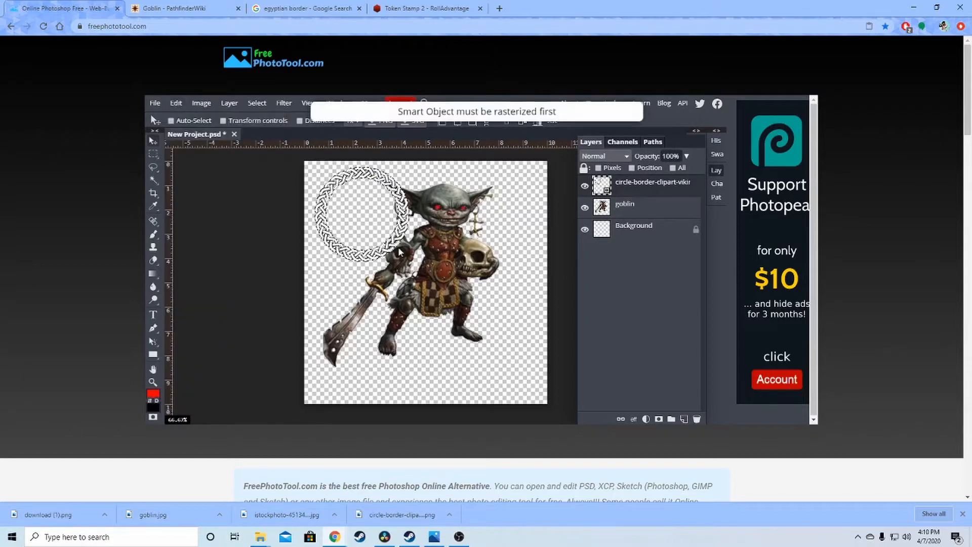
pyautogui.rightClick(633, 188)
pyautogui.click(573, 257)
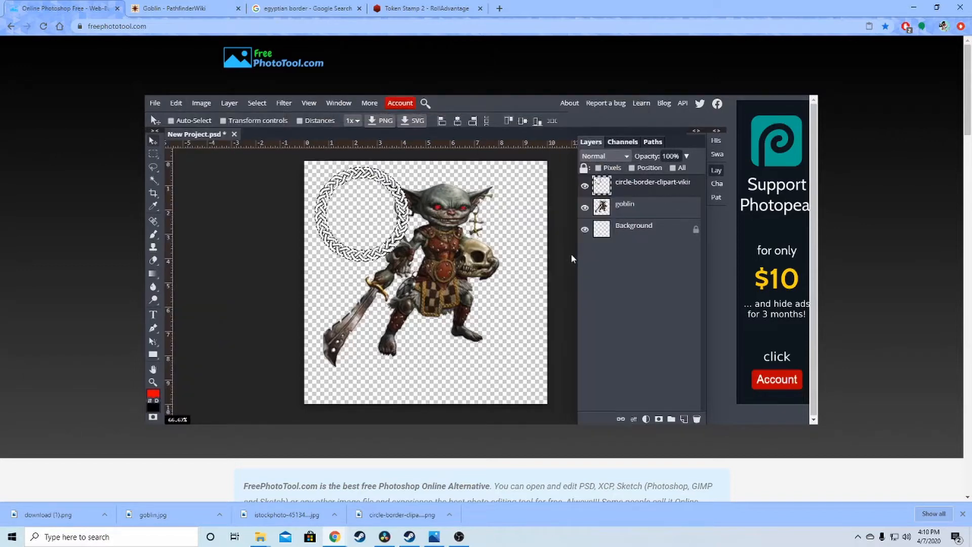
# Step: Enlarge the circle border to about 245% with Free Transform and move the goblin slightly down inside the ring
pyautogui.click(201, 102)
pyautogui.moveTo(176, 103)
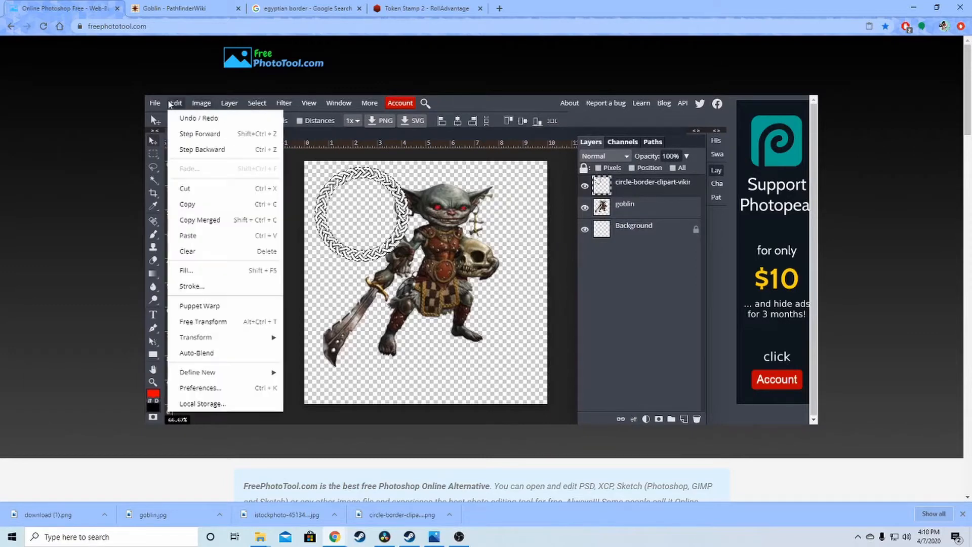
pyautogui.click(217, 323)
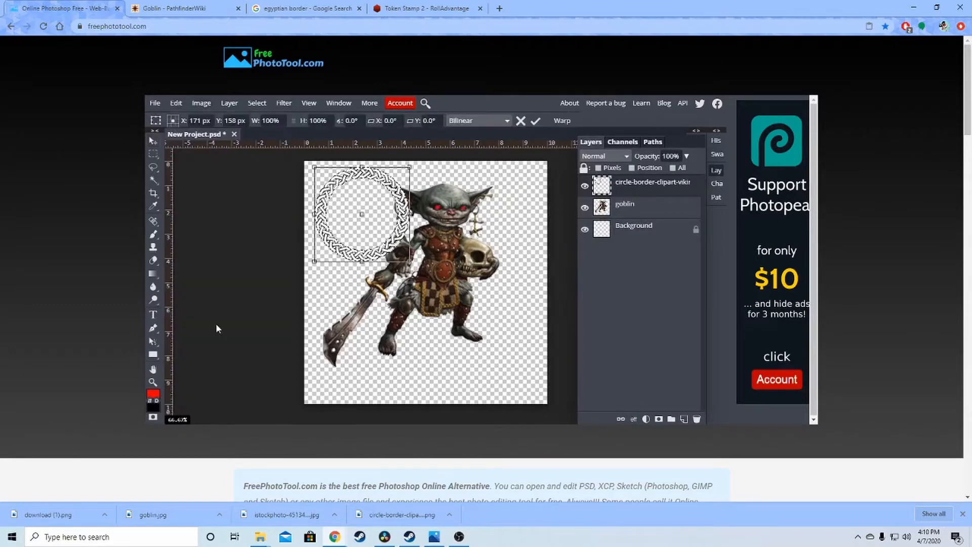
pyautogui.moveTo(409, 261); pyautogui.dragTo(545, 392)
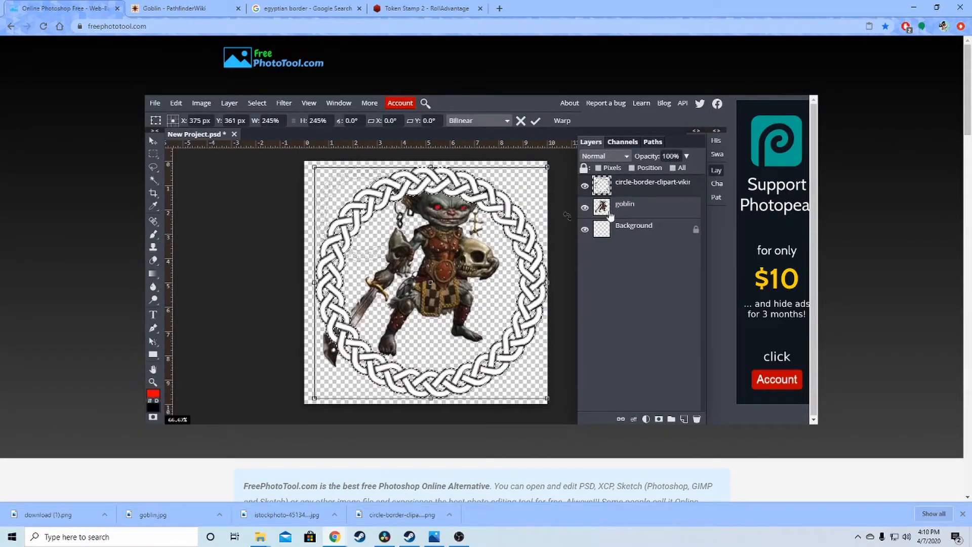
pyautogui.press('Return')
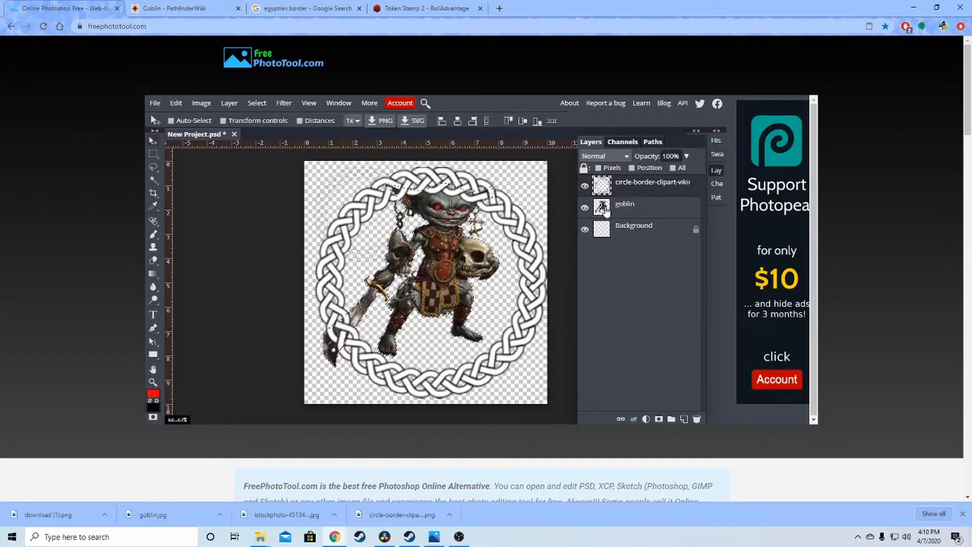
pyautogui.click(604, 210)
pyautogui.moveTo(440, 220)
pyautogui.mouseDown()
pyautogui.moveTo(438, 258)
pyautogui.moveTo(436, 236)
pyautogui.mouseUp()
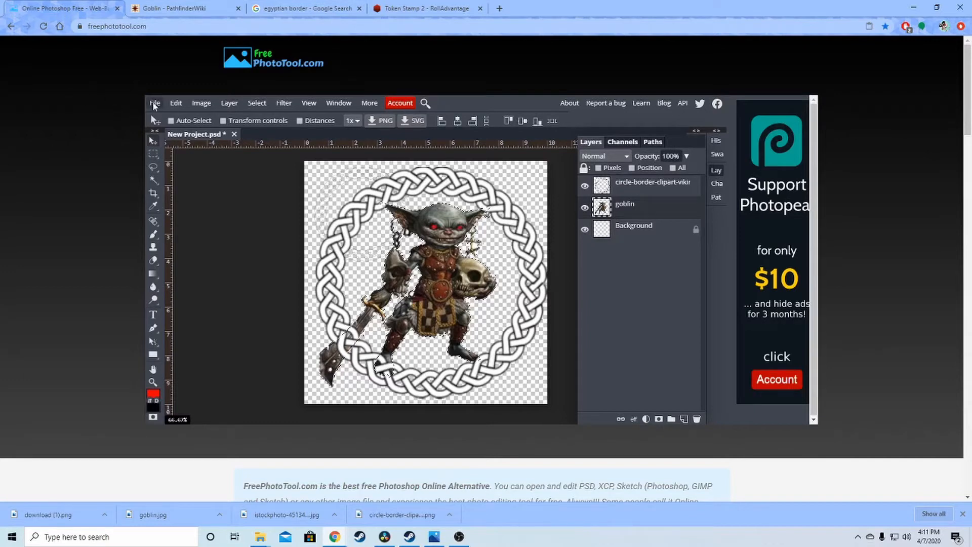
# Step: Place the download parchment image from the DnD folder into the project
pyautogui.click(155, 104)
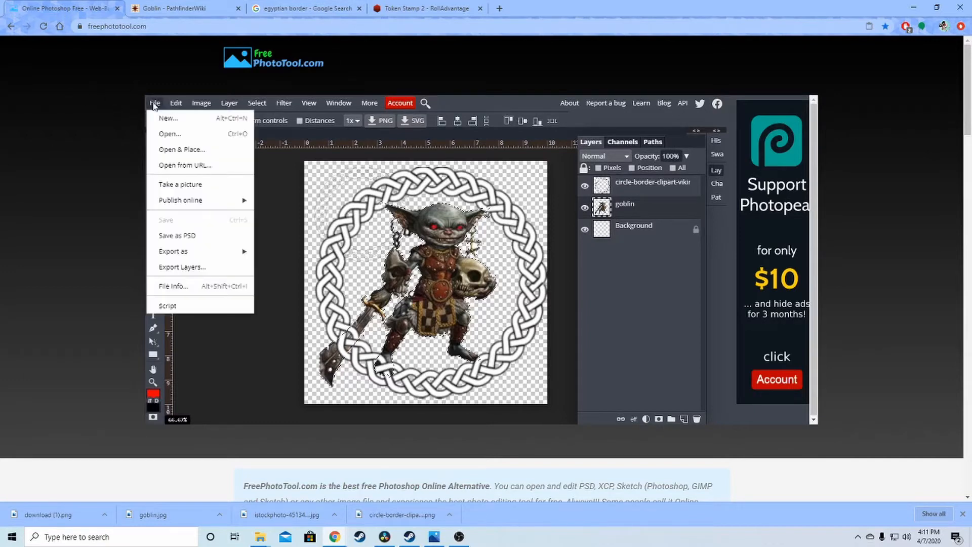
pyautogui.click(180, 149)
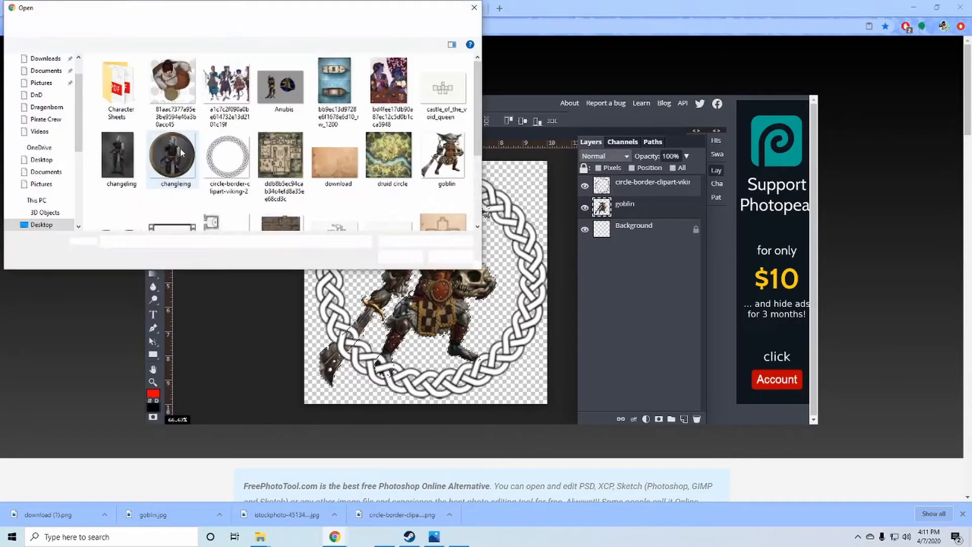
pyautogui.click(339, 167)
pyautogui.scroll(-2, 369, 195)
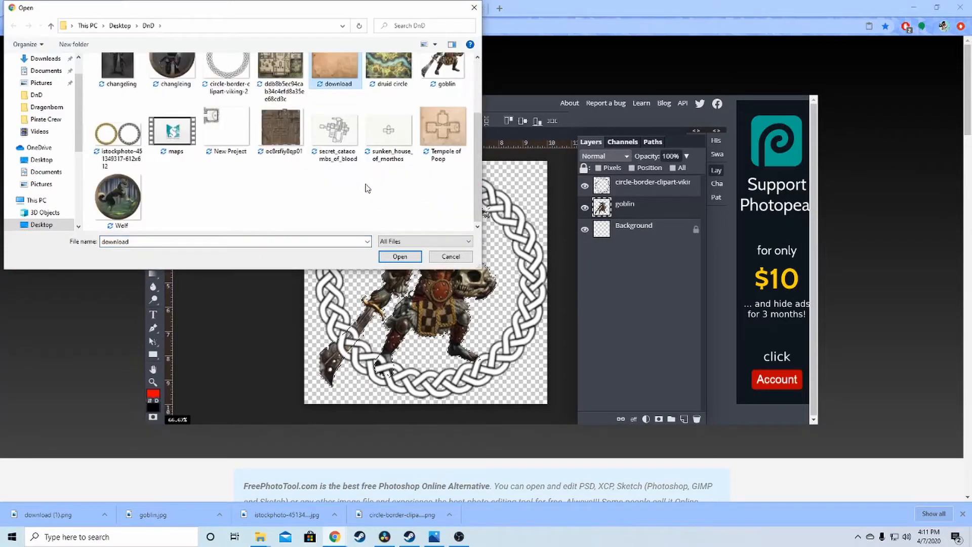
pyautogui.scroll(2, 369, 204)
pyautogui.click(400, 257)
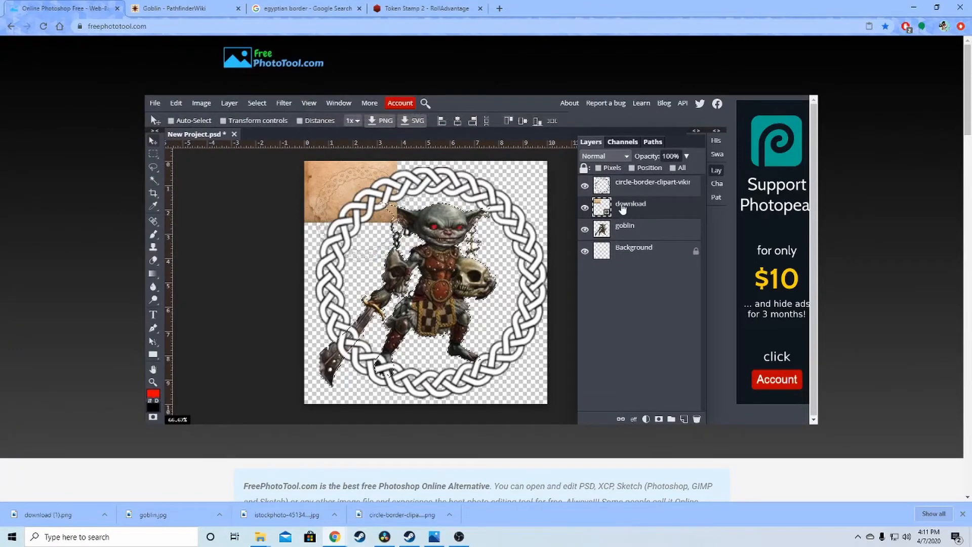
# Step: Rasterize the download layer, load its outline as a selection and place the layer beneath the goblin layer
pyautogui.rightClick(623, 208)
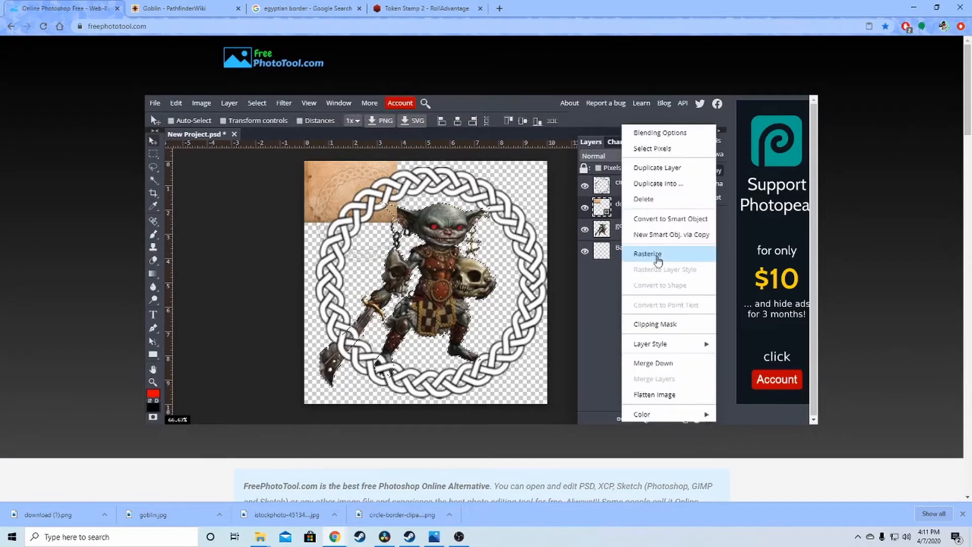
pyautogui.click(655, 257)
pyautogui.keyDown('ctrl'); pyautogui.click(602, 208); pyautogui.keyUp('ctrl')
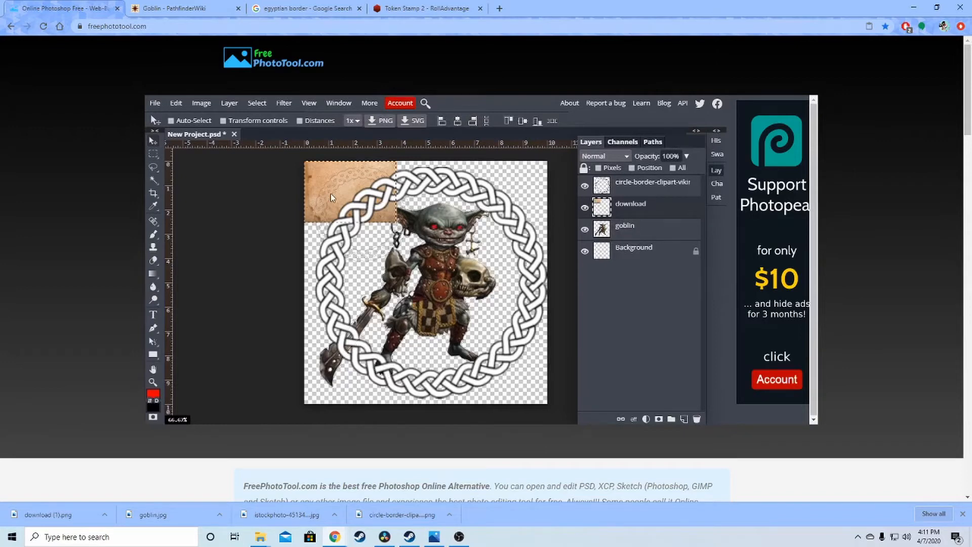
pyautogui.moveTo(603, 208); pyautogui.dragTo(603, 237)
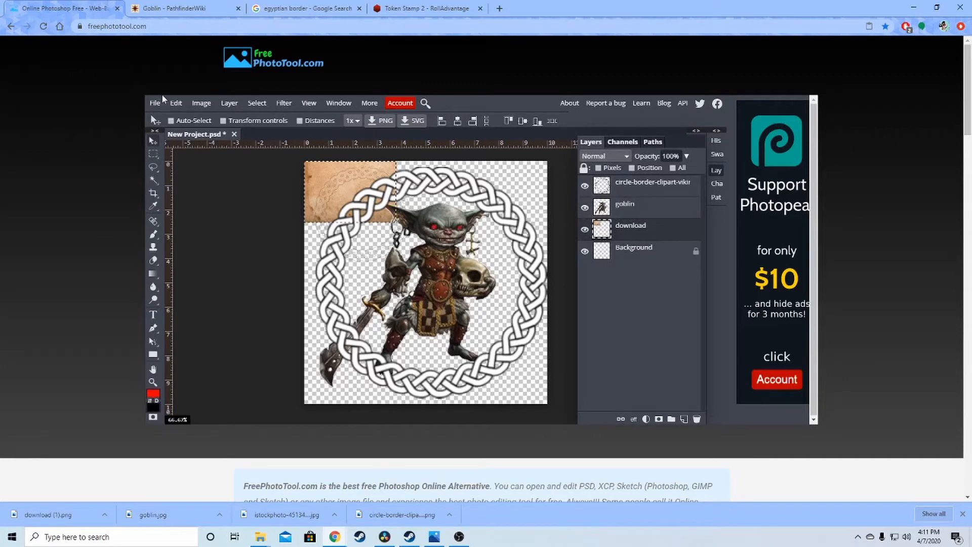
# Step: Stretch the parchment with Free Transform to about 262% width and 397% height to cover the whole canvas
pyautogui.click(176, 103)
pyautogui.click(232, 322)
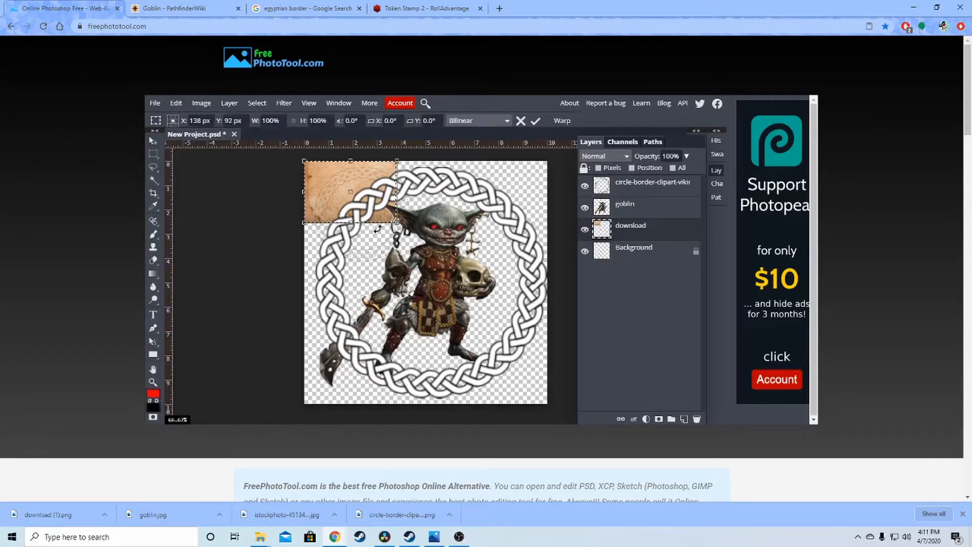
pyautogui.moveTo(396, 221); pyautogui.dragTo(545, 413)
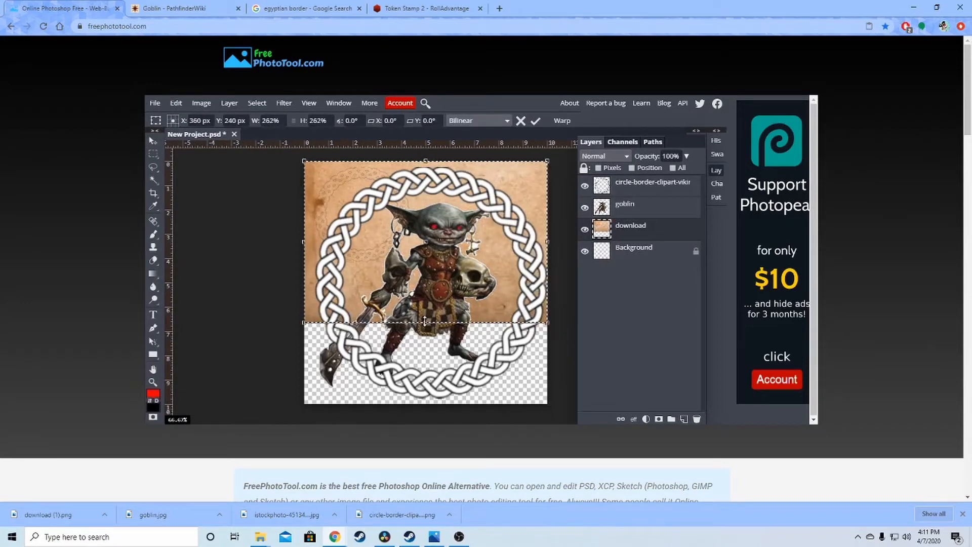
pyautogui.moveTo(426, 322); pyautogui.dragTo(437, 405)
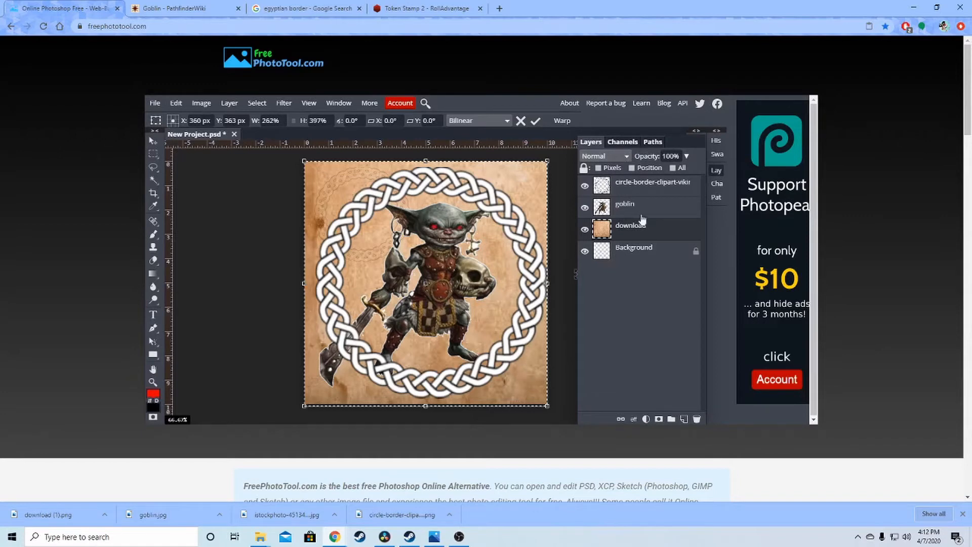
# Step: Try Multiply and Color Burn on the circle border layer and set its blend mode to Linear Burn
pyautogui.click(601, 186)
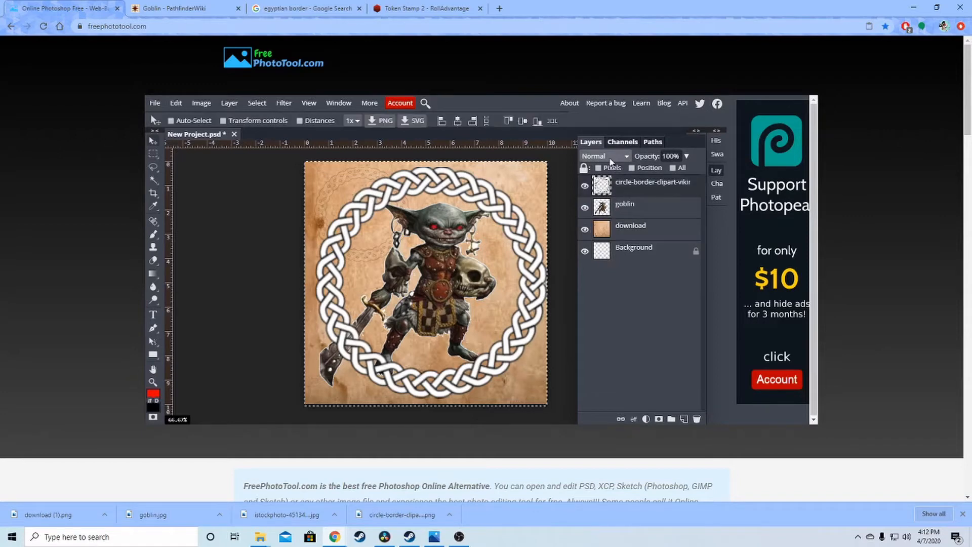
pyautogui.click(609, 157)
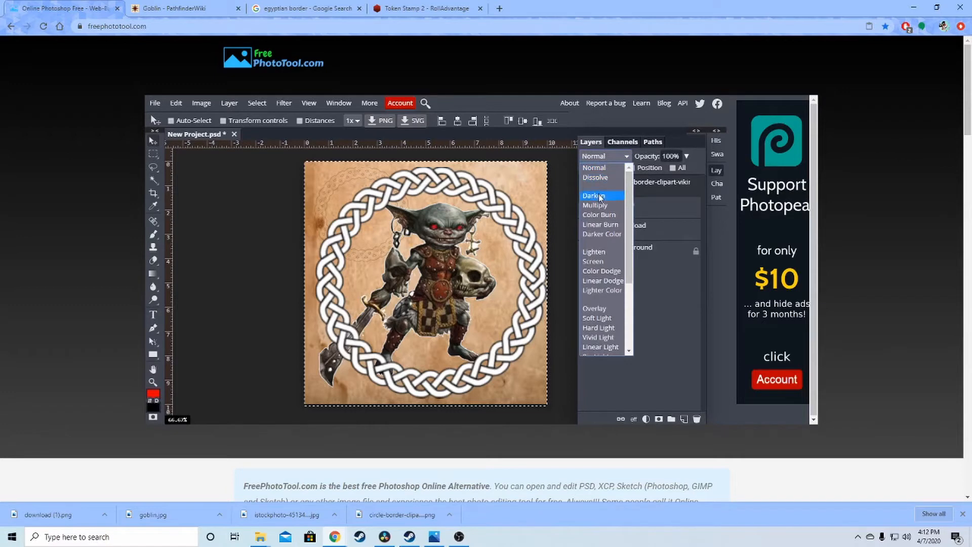
pyautogui.click(599, 207)
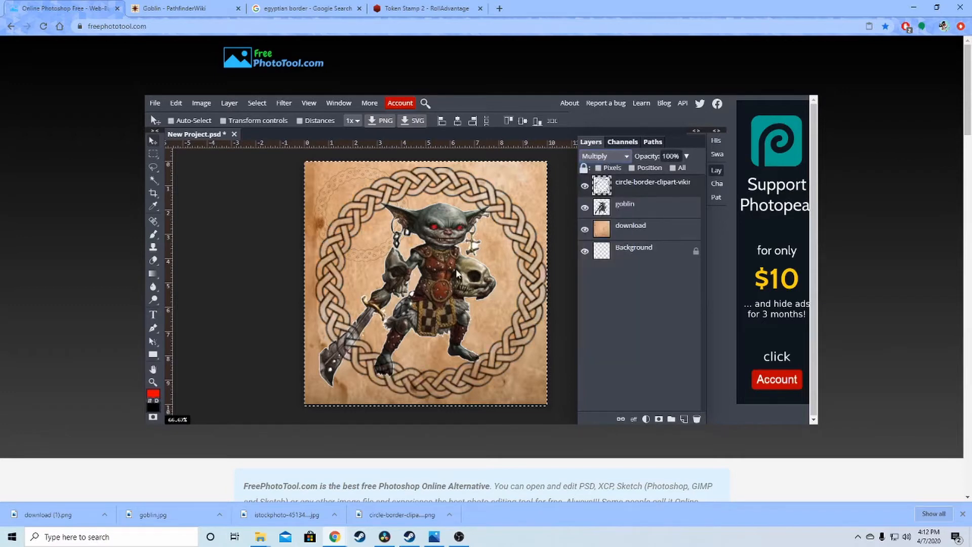
pyautogui.click(617, 161)
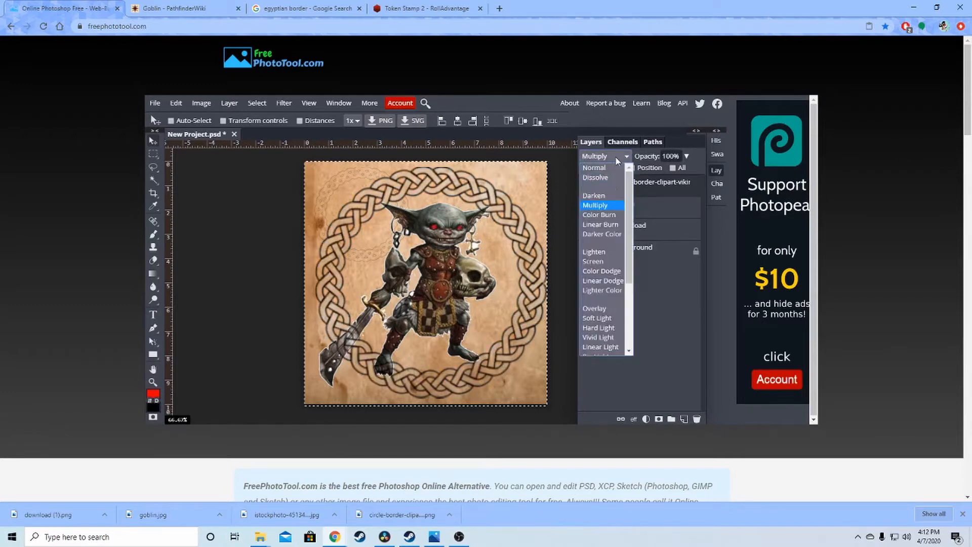
pyautogui.click(613, 217)
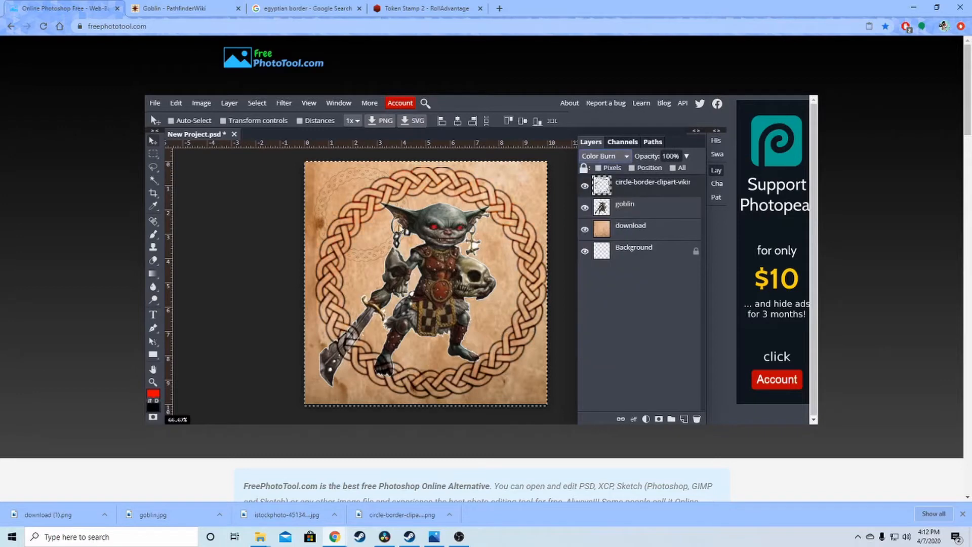
pyautogui.click(610, 158)
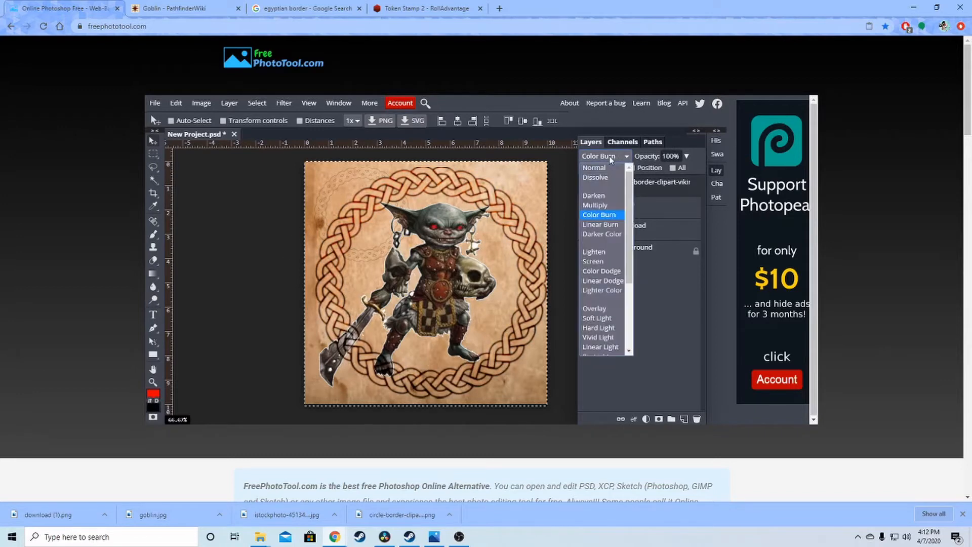
pyautogui.click(614, 226)
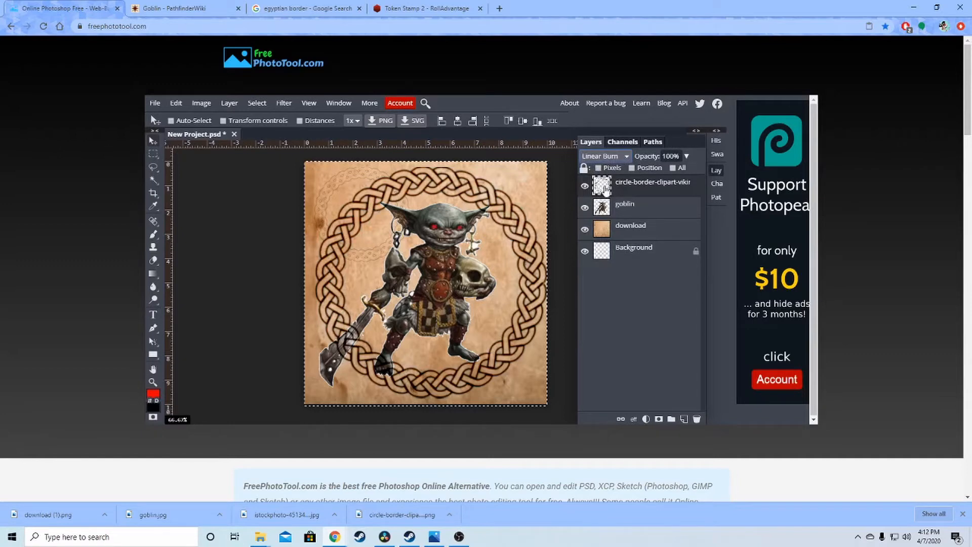
# Step: Try cutting the border ring's shape out of the download parchment layer, undo the deletion and clear the selection
pyautogui.keyDown('ctrl'); pyautogui.click(606, 189); pyautogui.keyUp('ctrl')
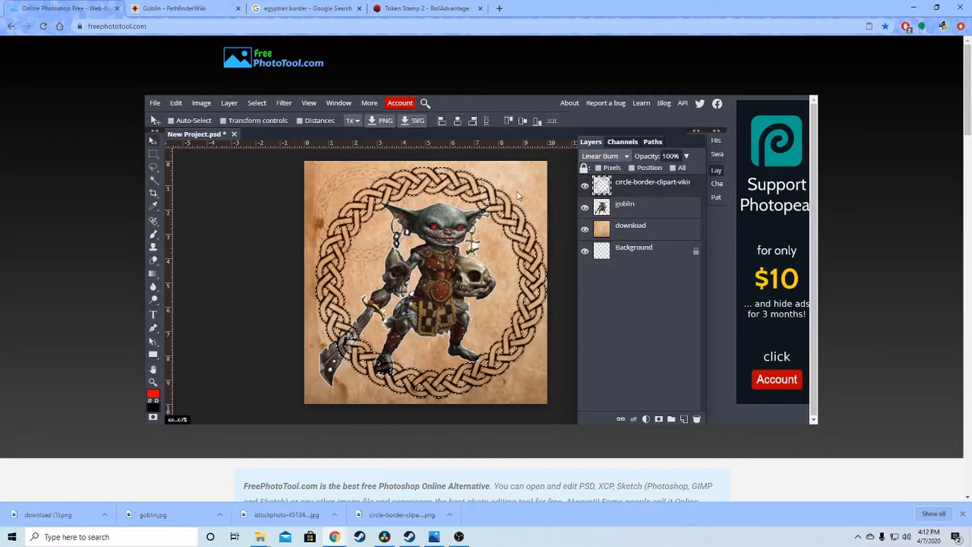
pyautogui.click(604, 235)
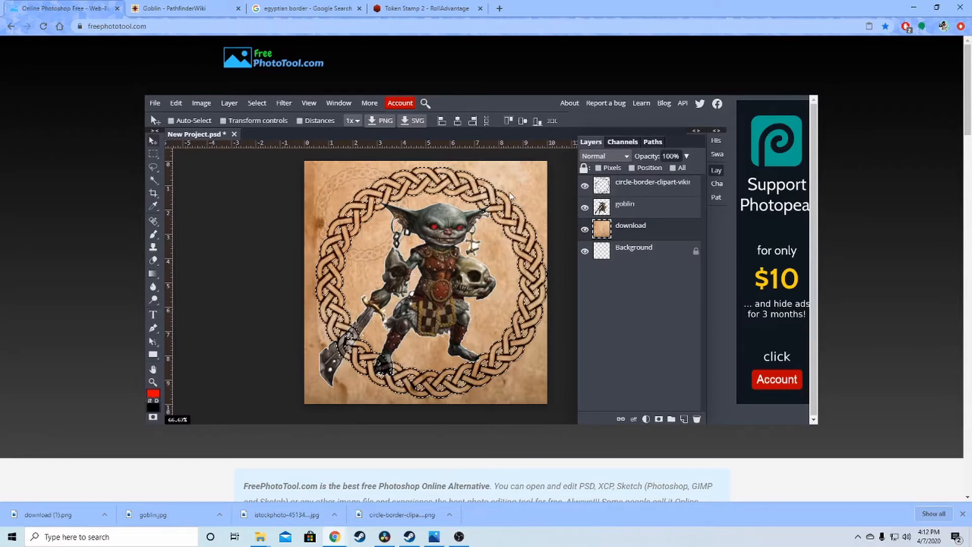
pyautogui.press('Delete')
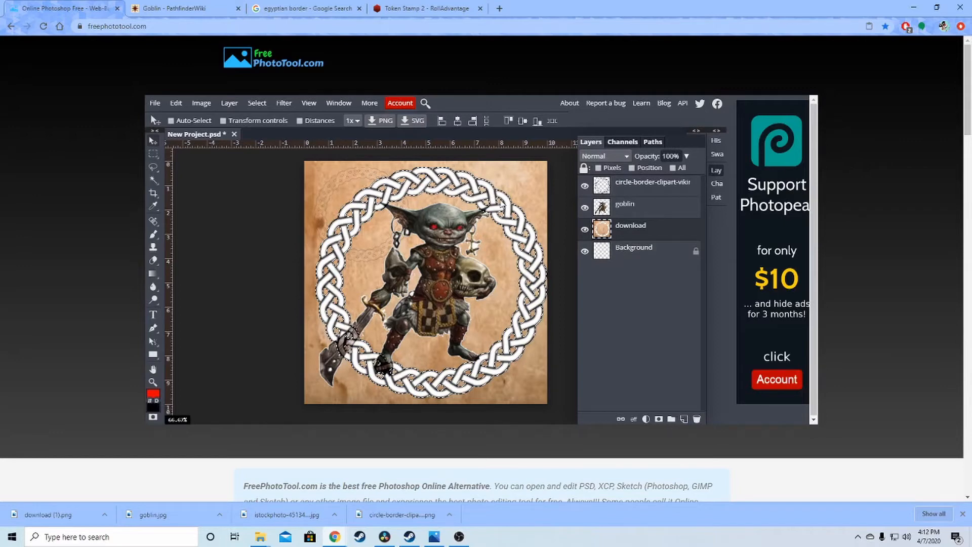
pyautogui.hotkey('ctrl', 'z')
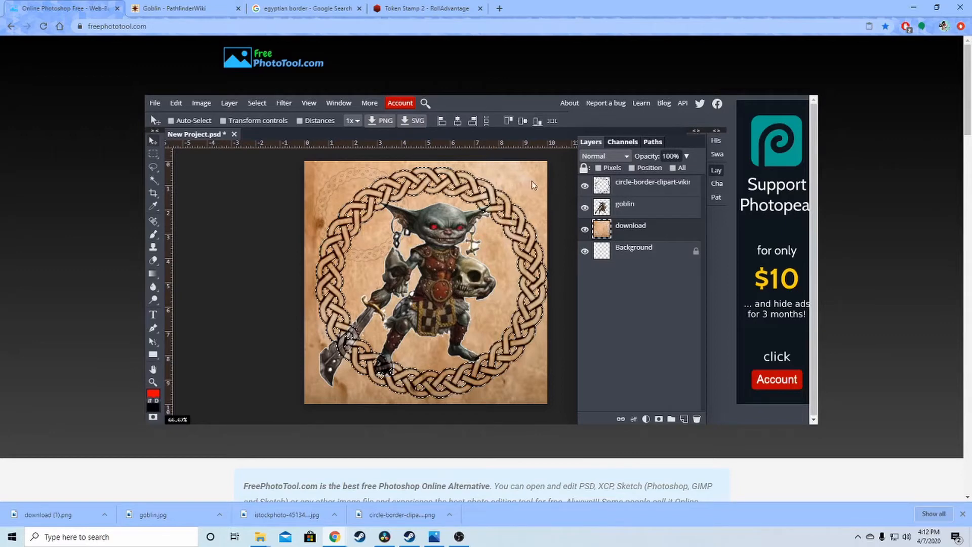
pyautogui.hotkey('ctrl', 'd')
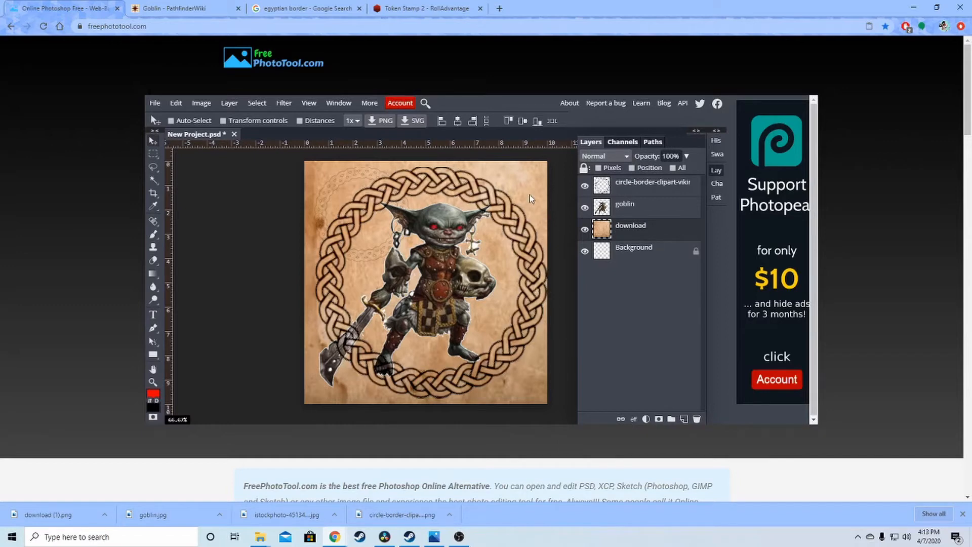
# Step: Try selecting the parchment outside the ring with the Magic Wand on the download layer, and clear the selection
pyautogui.click(153, 180)
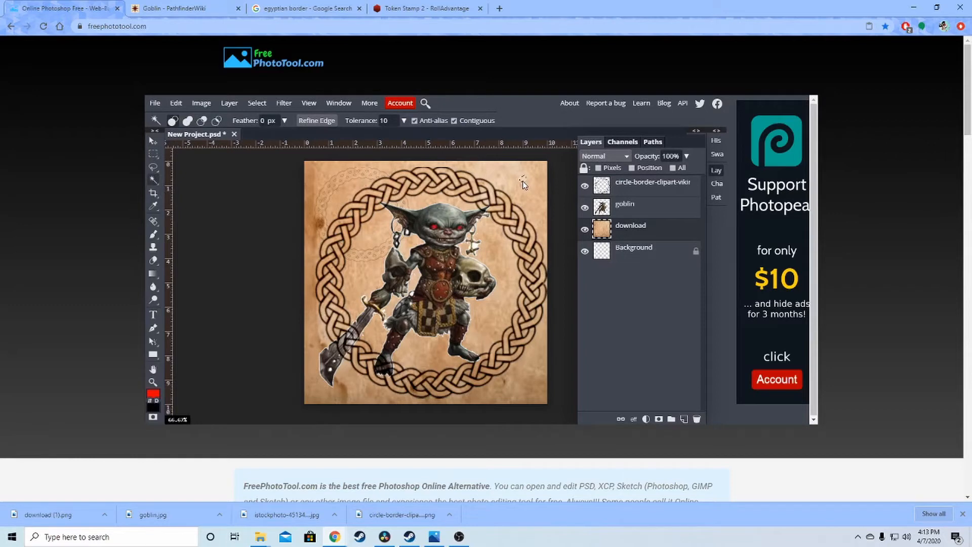
pyautogui.click(500, 176)
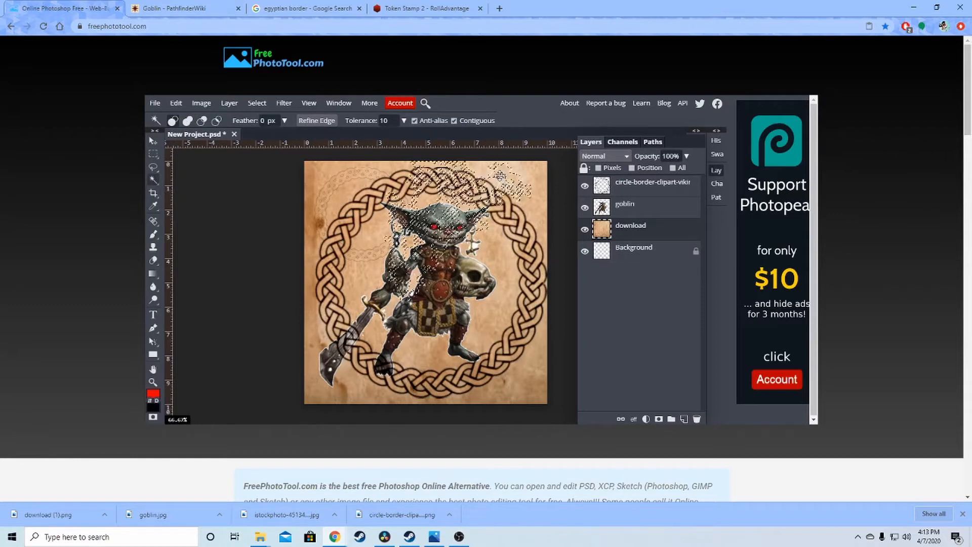
pyautogui.hotkey('ctrl', 'd')
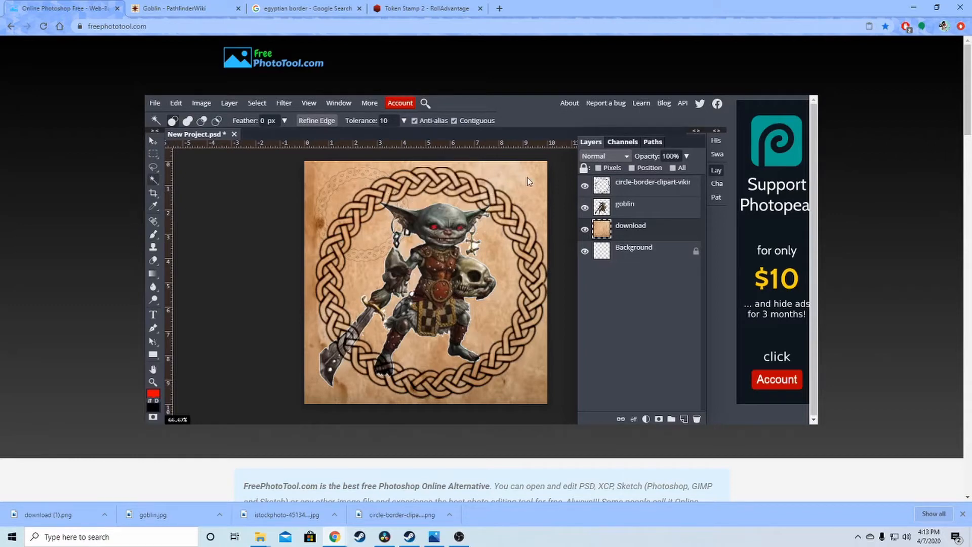
# Step: Try inverting a selection of the border ring's outline and lassoing its interior with the Lasso tool, and clear the selection
pyautogui.click(602, 190)
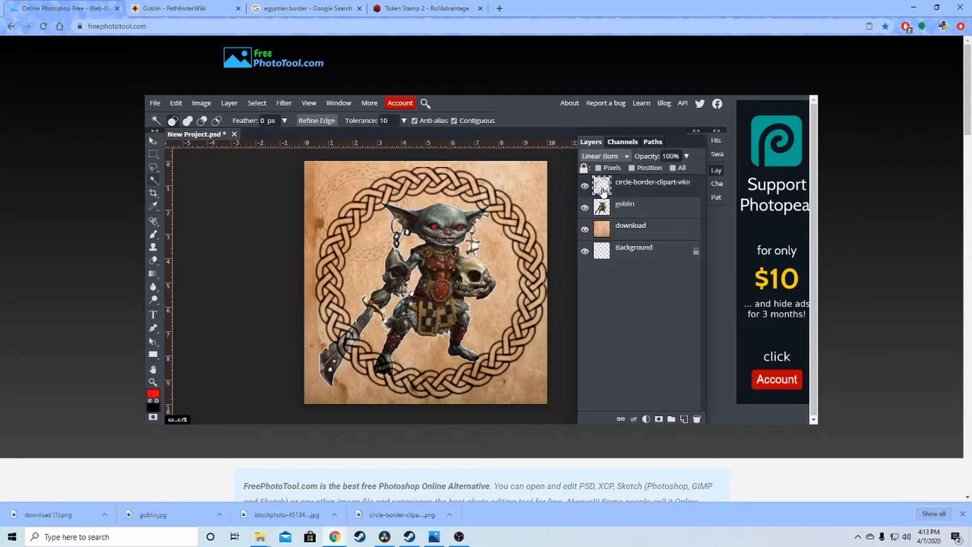
pyautogui.keyDown('ctrl'); pyautogui.click(603, 190); pyautogui.keyUp('ctrl')
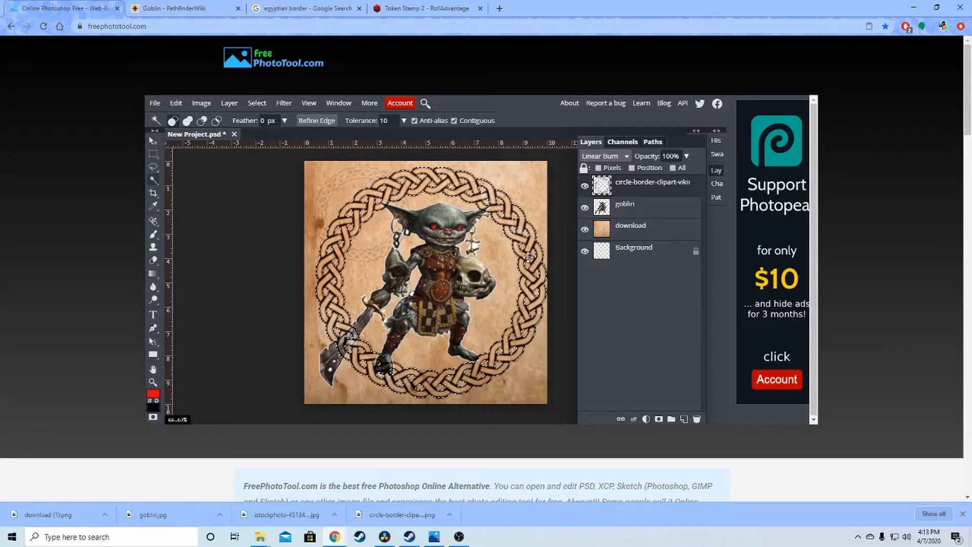
pyautogui.click(257, 102)
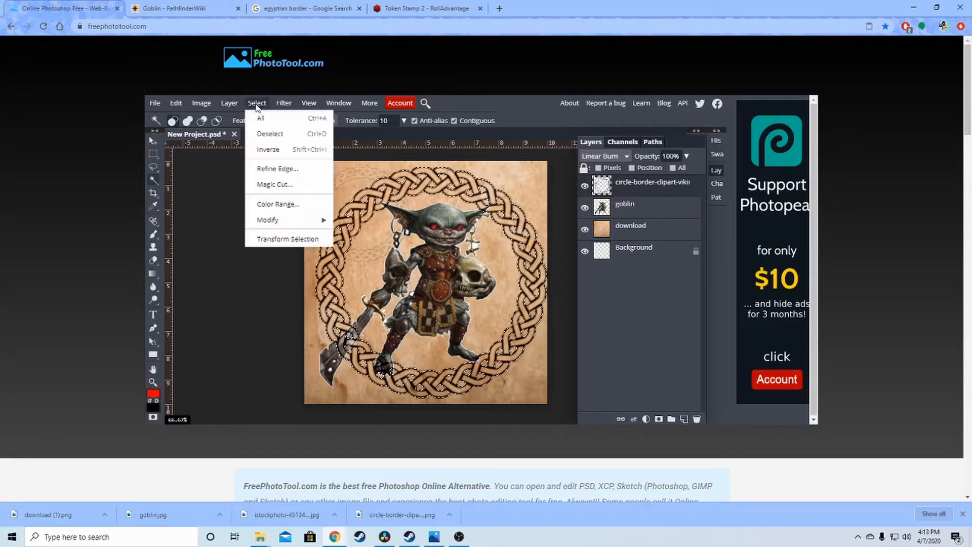
pyautogui.click(272, 147)
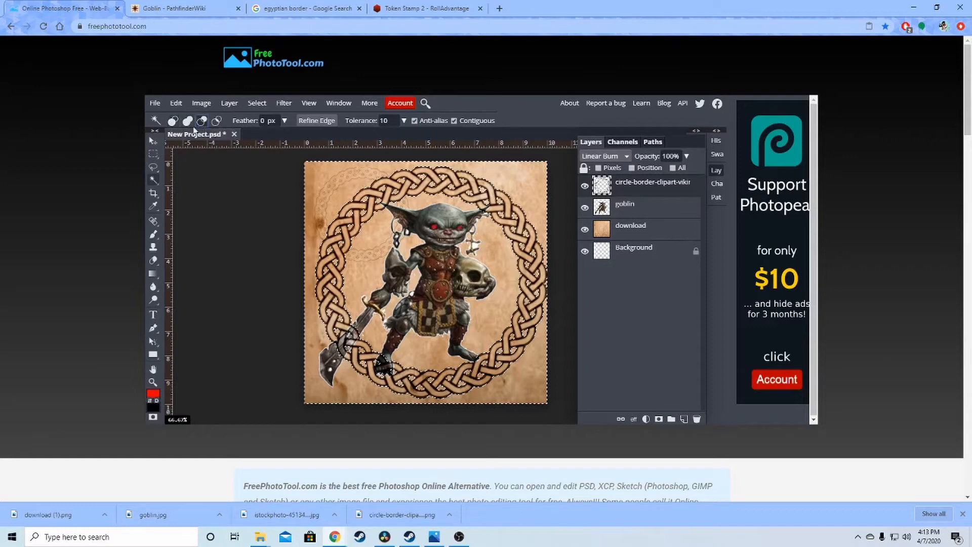
pyautogui.click(153, 167)
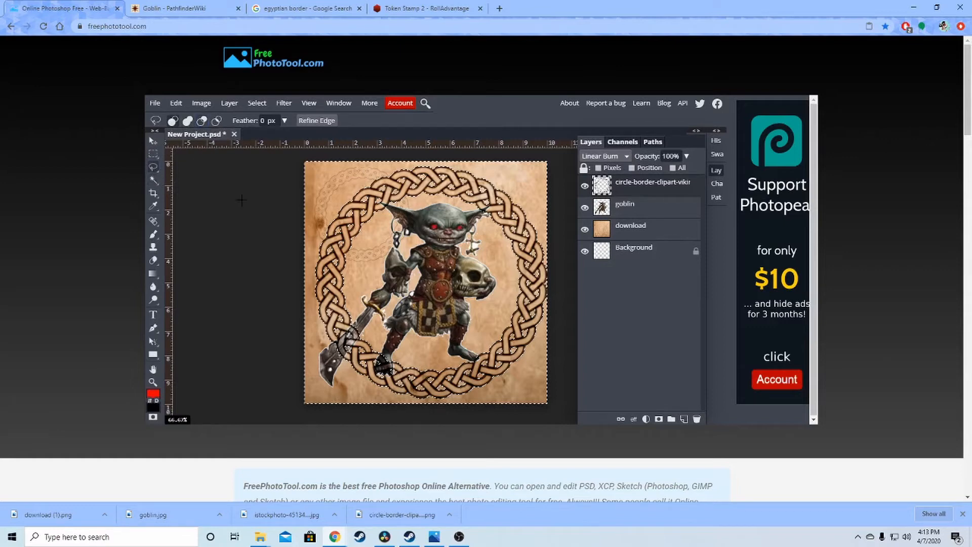
pyautogui.rightClick(158, 169)
pyautogui.click(184, 168)
pyautogui.moveTo(372, 191)
pyautogui.mouseDown()
pyautogui.moveTo(348, 210)
pyautogui.moveTo(435, 281)
pyautogui.moveTo(424, 202)
pyautogui.moveTo(401, 192)
pyautogui.mouseUp()
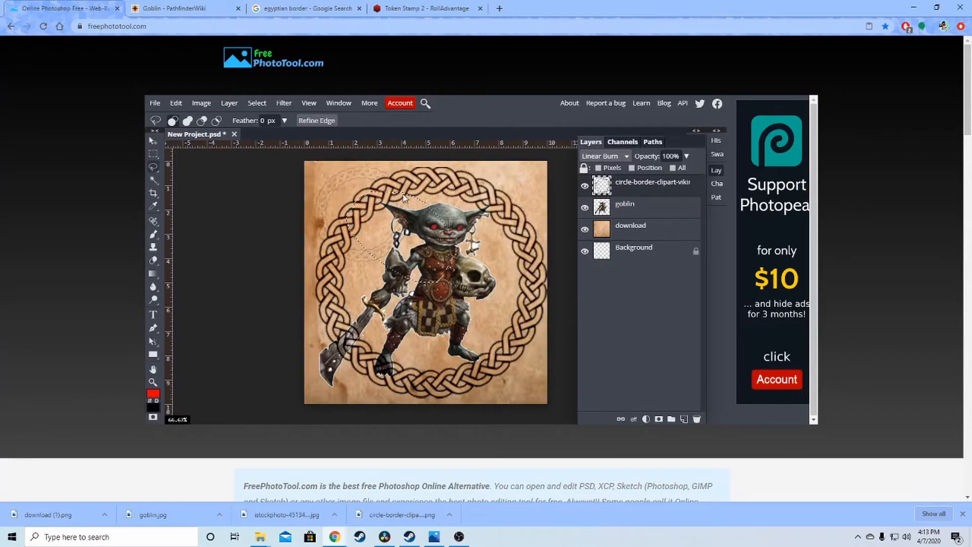
pyautogui.click(403, 195)
# Step: Load the circle border layer's shape as a selection and invert it
pyautogui.keyDown('ctrl'); pyautogui.click(602, 185); pyautogui.keyUp('ctrl')
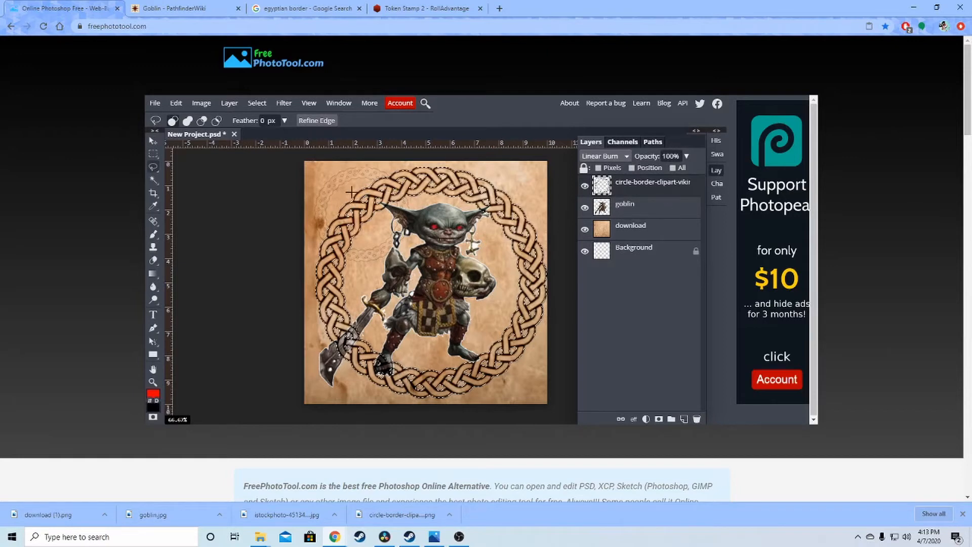
pyautogui.click(256, 104)
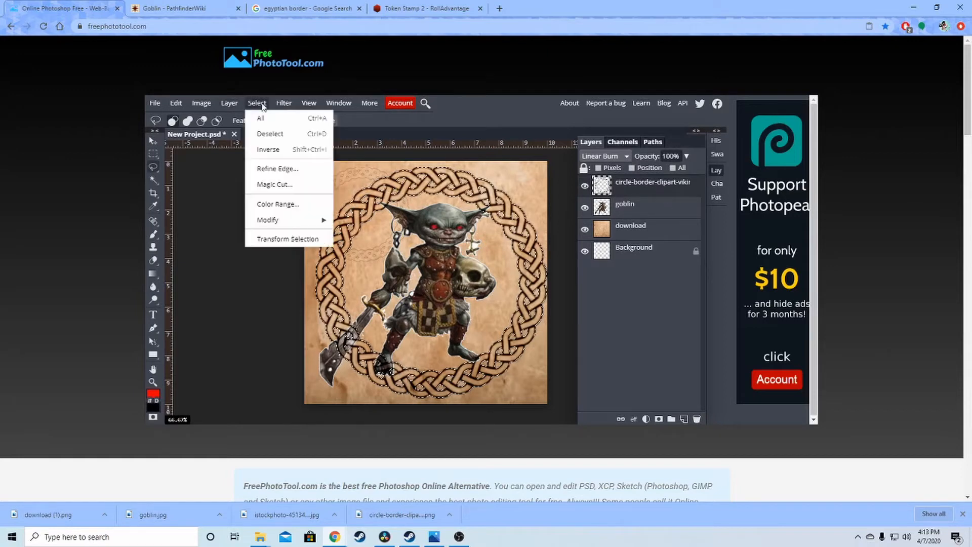
pyautogui.click(268, 150)
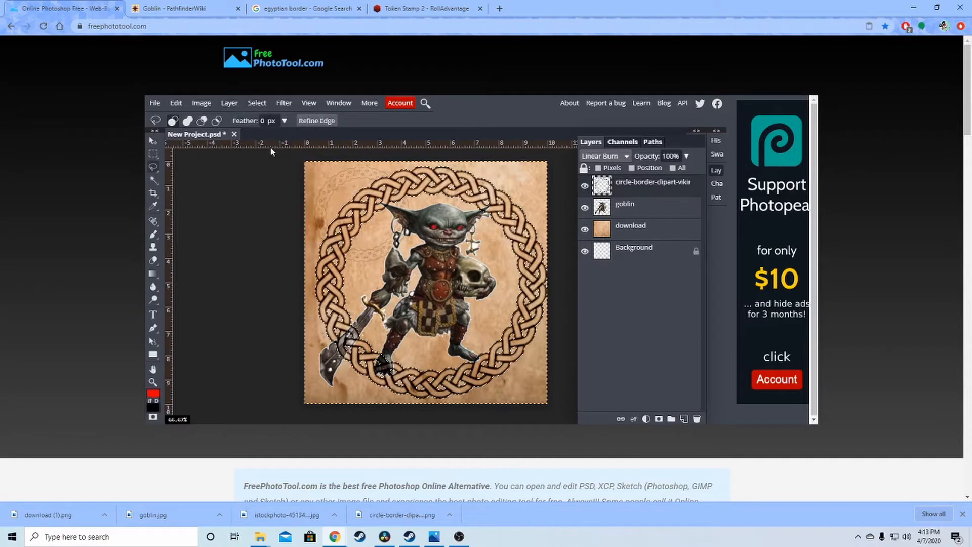
# Step: Subtract the area inside the ring from the selection with the Lasso tool, keeping only the area outside the border selected
pyautogui.click(201, 121)
pyautogui.moveTo(358, 229)
pyautogui.mouseDown()
pyautogui.moveTo(402, 271)
pyautogui.moveTo(441, 230)
pyautogui.moveTo(418, 211)
pyautogui.moveTo(377, 218)
pyautogui.moveTo(370, 200)
pyautogui.moveTo(386, 180)
pyautogui.moveTo(460, 172)
pyautogui.moveTo(492, 187)
pyautogui.moveTo(538, 245)
pyautogui.moveTo(535, 327)
pyautogui.mouseUp()
pyautogui.moveTo(529, 339)
pyautogui.mouseDown()
pyautogui.moveTo(476, 354)
pyautogui.moveTo(371, 293)
pyautogui.mouseUp()
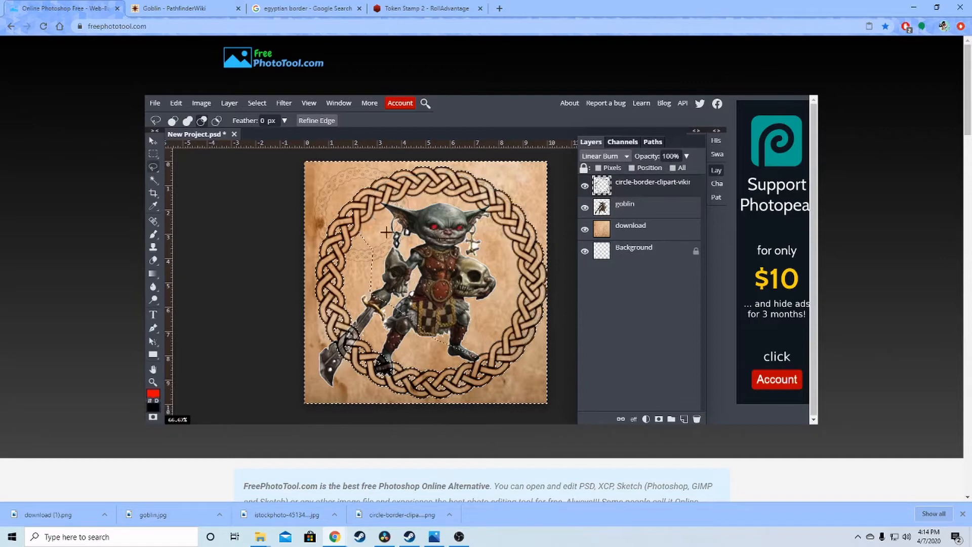
pyautogui.moveTo(379, 228)
pyautogui.mouseDown()
pyautogui.moveTo(353, 209)
pyautogui.moveTo(330, 234)
pyautogui.moveTo(319, 294)
pyautogui.moveTo(330, 332)
pyautogui.moveTo(366, 373)
pyautogui.moveTo(407, 394)
pyautogui.moveTo(471, 391)
pyautogui.moveTo(508, 366)
pyautogui.moveTo(485, 334)
pyautogui.mouseUp()
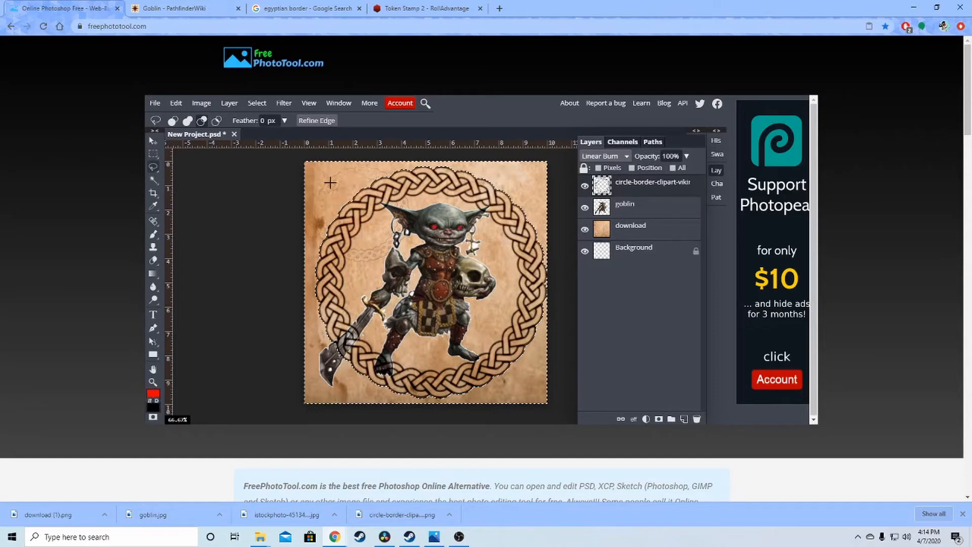
# Step: Delete the selected area outside the ring from the goblin layer and from the download parchment layer
pyautogui.click(605, 210)
pyautogui.press('Delete')
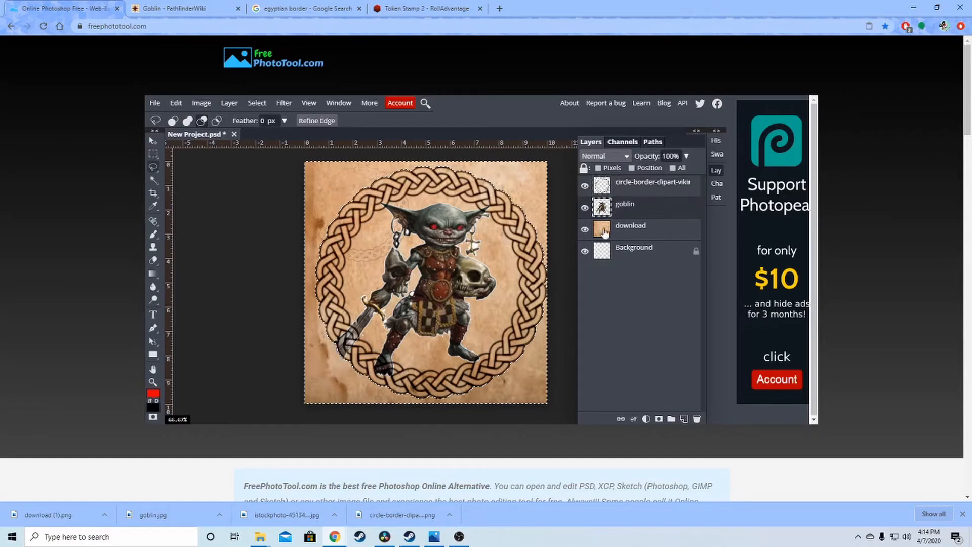
pyautogui.click(604, 230)
pyautogui.press('Delete')
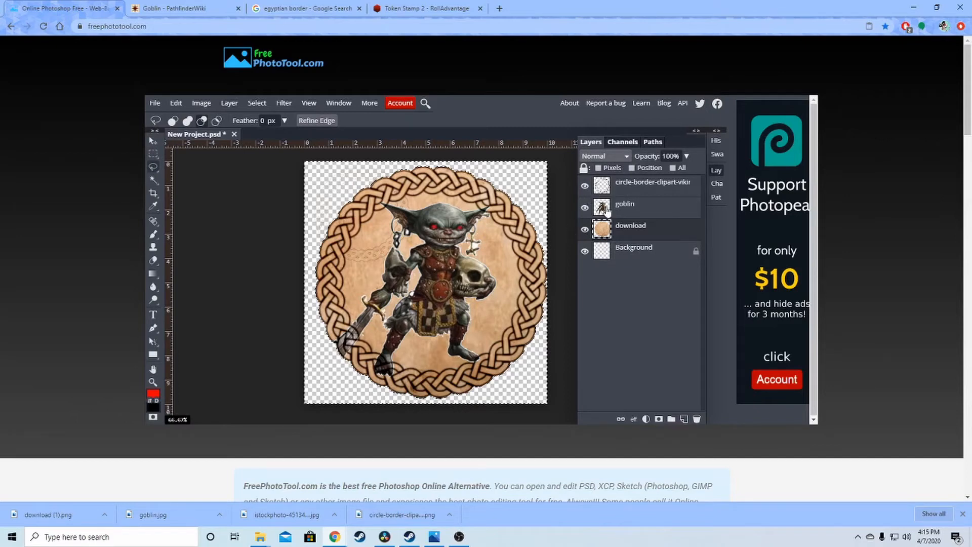
# Step: Load the border ring's shape as a selection and delete the parts of the goblin layer that overlap it
pyautogui.keyDown('ctrl'); pyautogui.click(605, 190); pyautogui.keyUp('ctrl')
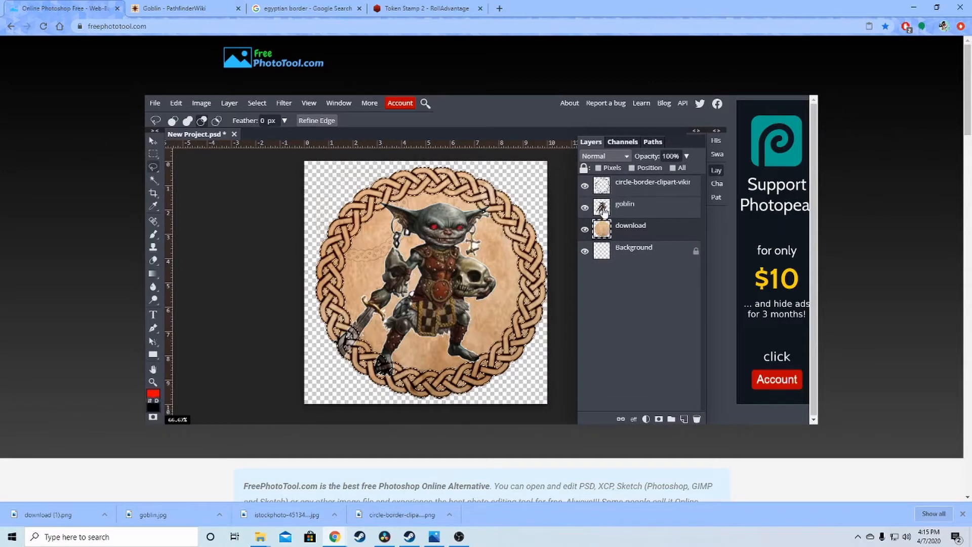
pyautogui.click(603, 212)
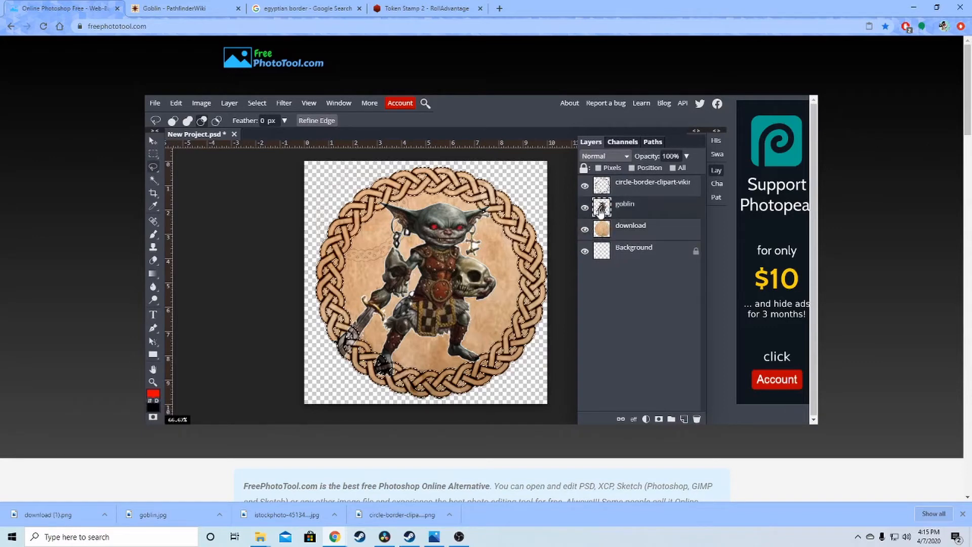
pyautogui.press('Delete')
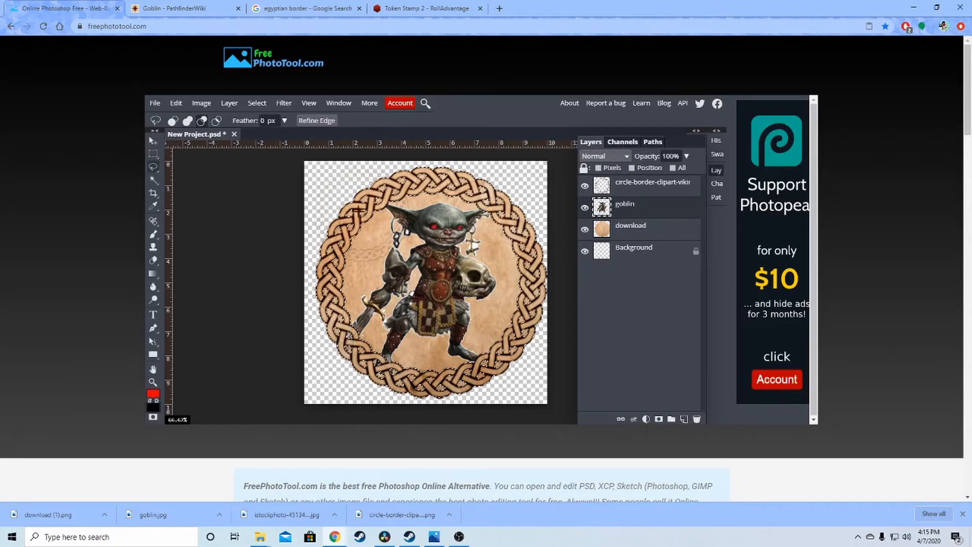
# Step: Export the token as a 720 × 720 px PNG at 100% quality
pyautogui.click(155, 104)
pyautogui.moveTo(165, 251)
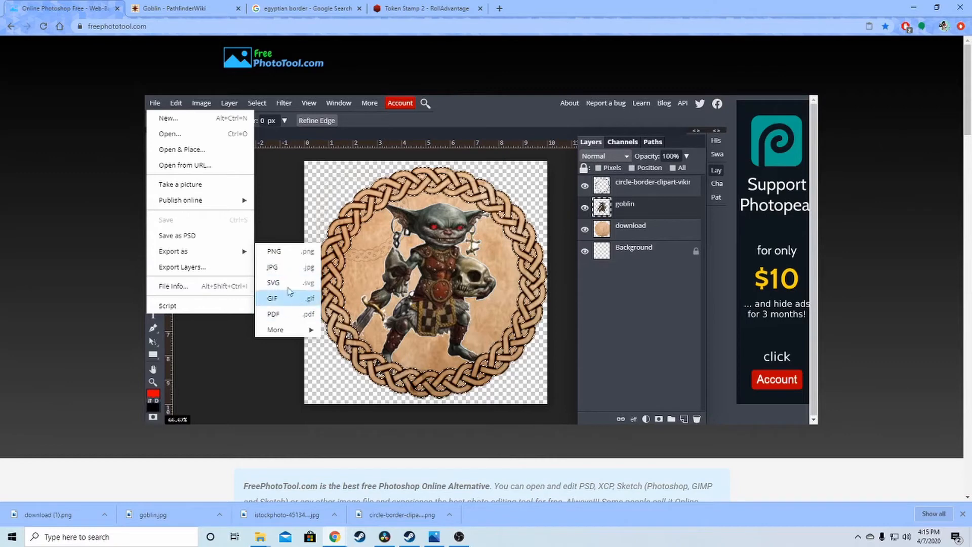
pyautogui.click(287, 253)
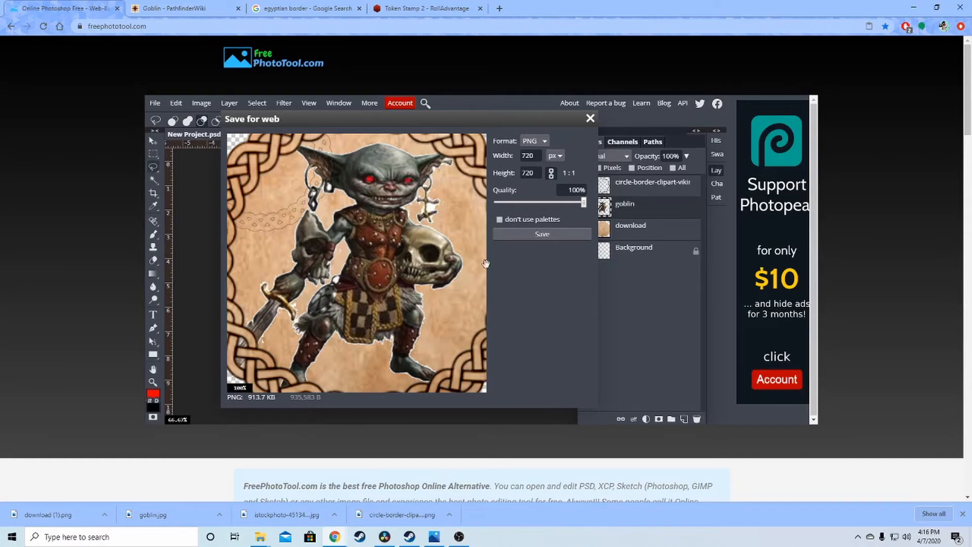
pyautogui.click(524, 232)
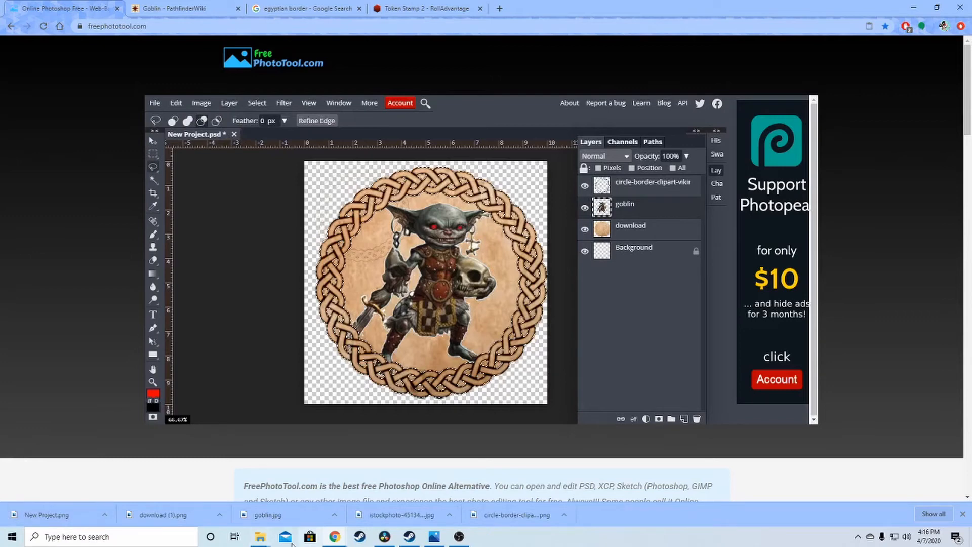
# Step: Switch to File Explorer and move the download (1) PNG from the Downloads folder to the DnD folder
pyautogui.moveTo(263, 541)
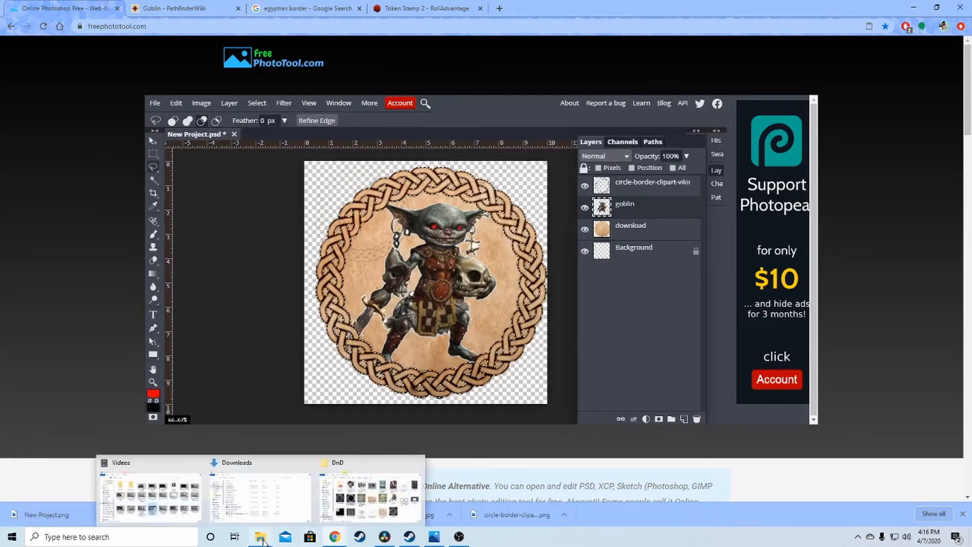
pyautogui.click(260, 494)
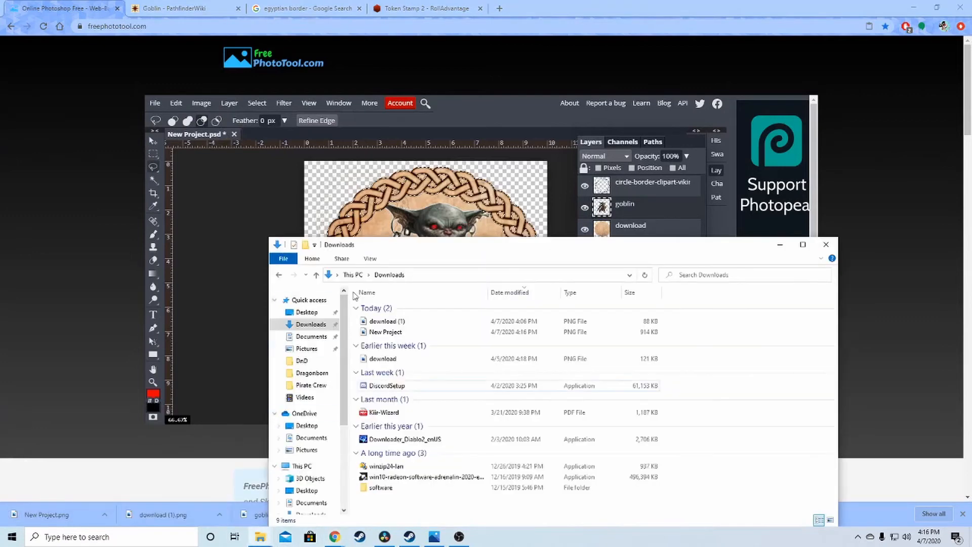
pyautogui.rightClick(400, 323)
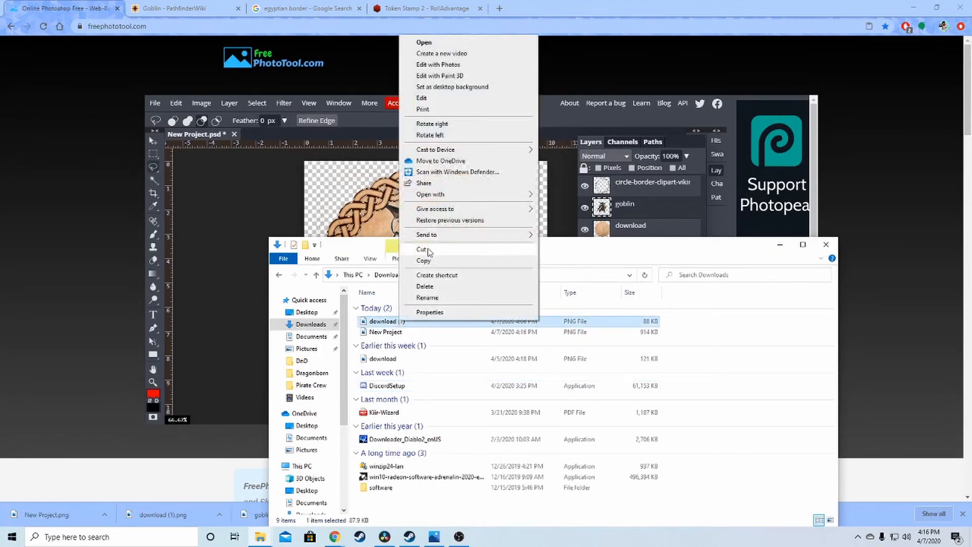
pyautogui.click(428, 251)
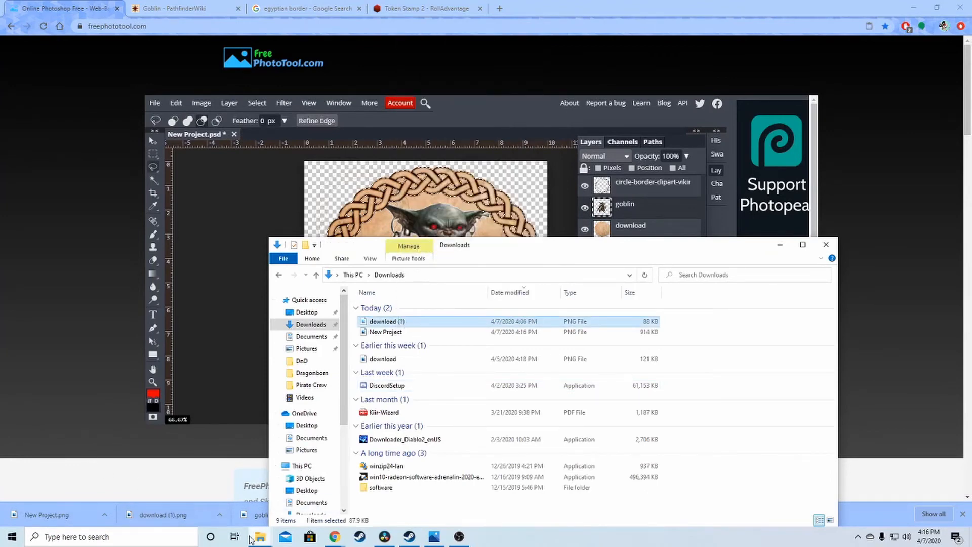
pyautogui.moveTo(255, 538)
pyautogui.click(377, 507)
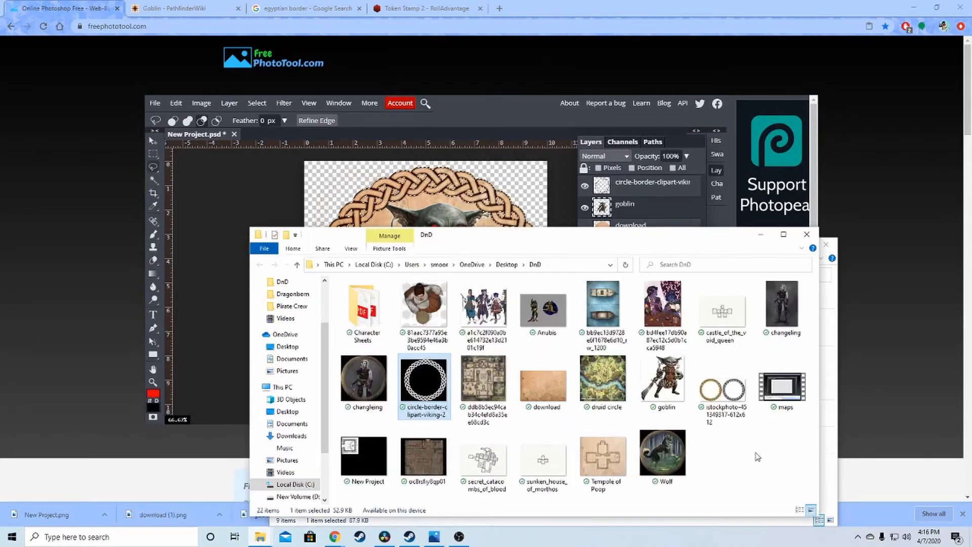
pyautogui.rightClick(737, 458)
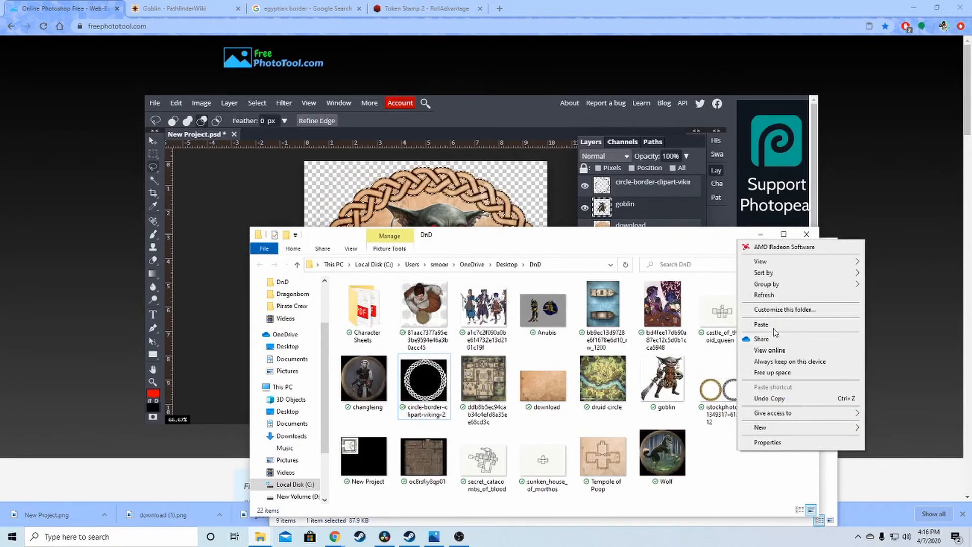
pyautogui.click(764, 325)
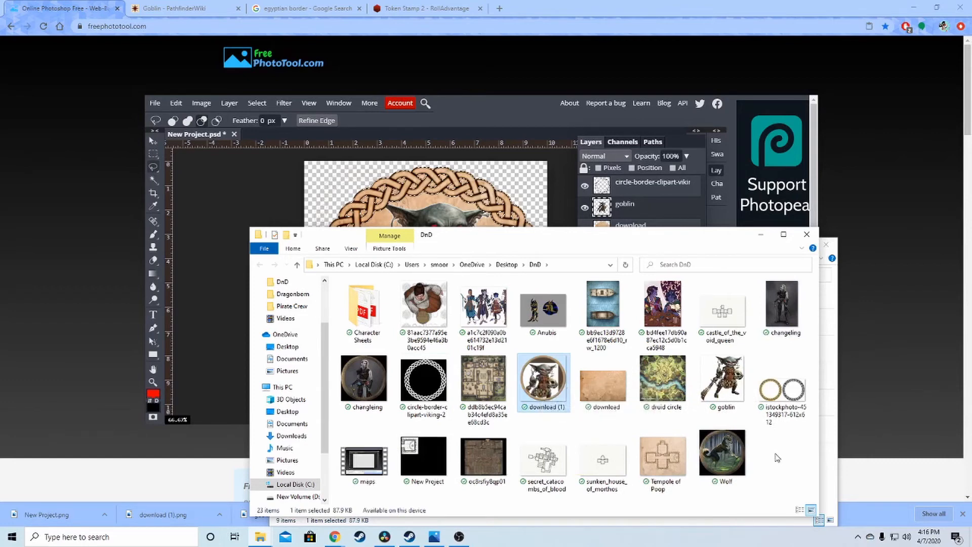
# Step: Try moving the New Project PNG from Downloads to the DnD folder, replacing the file of the same name, and undo the move
pyautogui.click(260, 536)
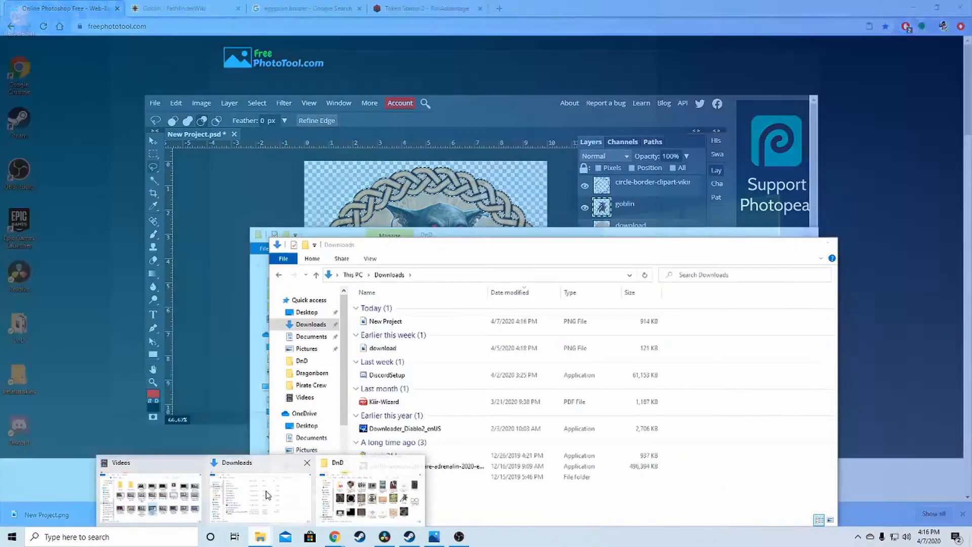
pyautogui.click(260, 492)
pyautogui.click(394, 322)
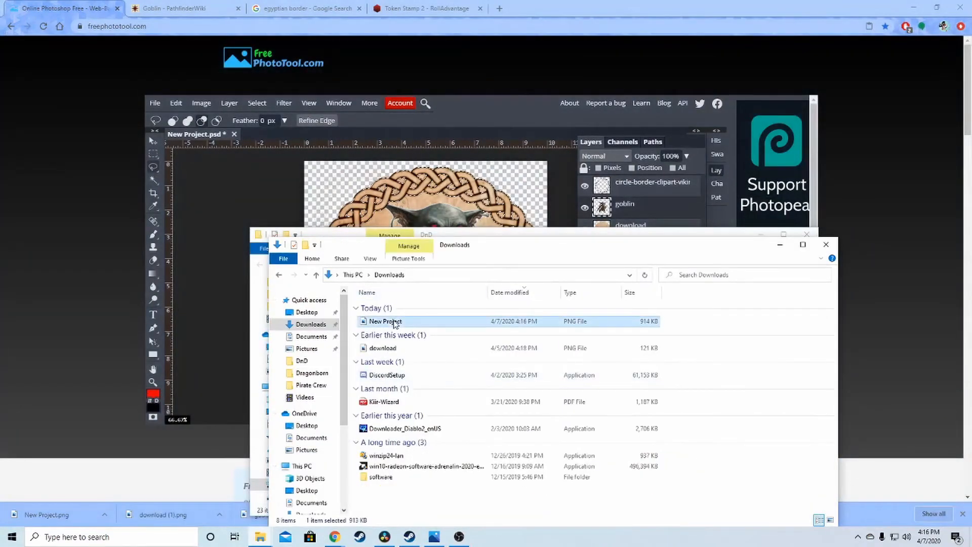
pyautogui.rightClick(395, 322)
pyautogui.click(441, 256)
pyautogui.moveTo(259, 536)
pyautogui.click(391, 515)
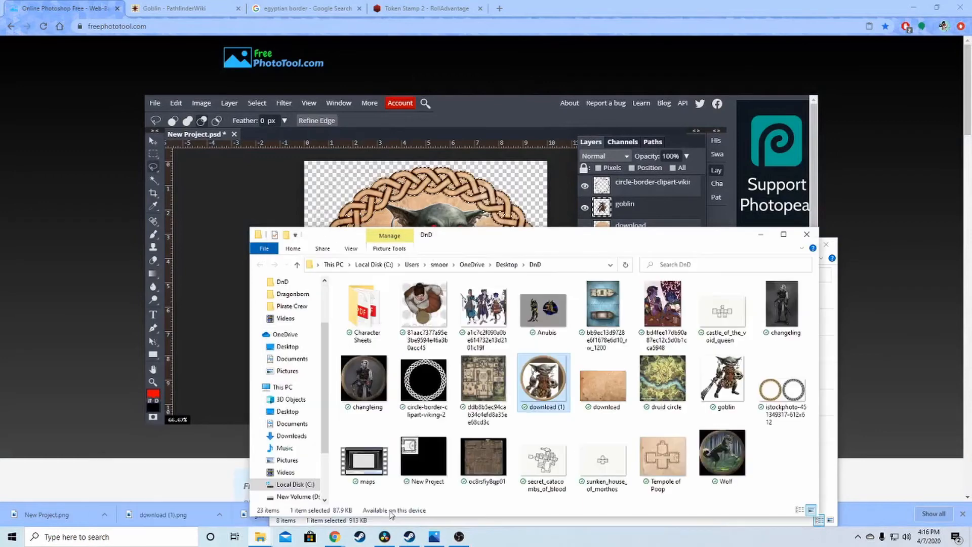
pyautogui.rightClick(770, 453)
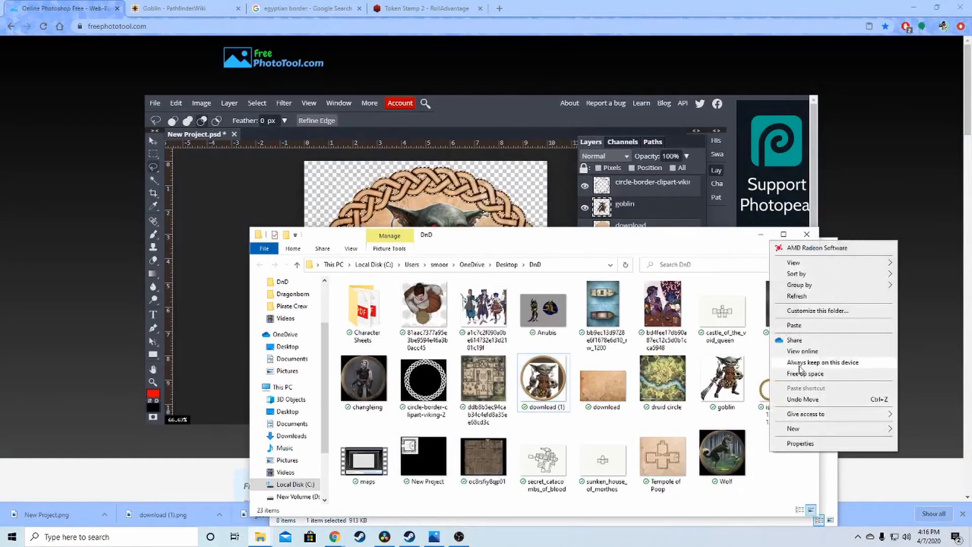
pyautogui.click(794, 325)
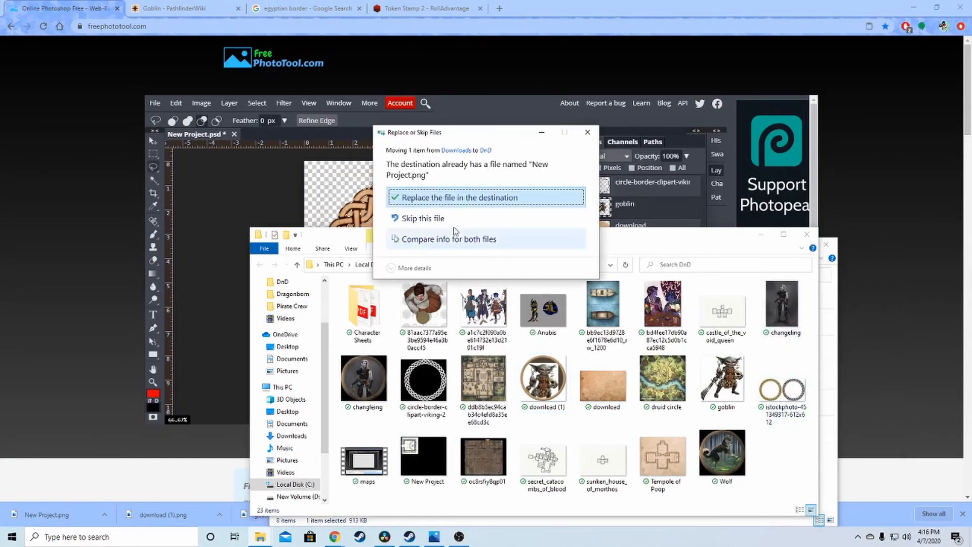
pyautogui.click(407, 198)
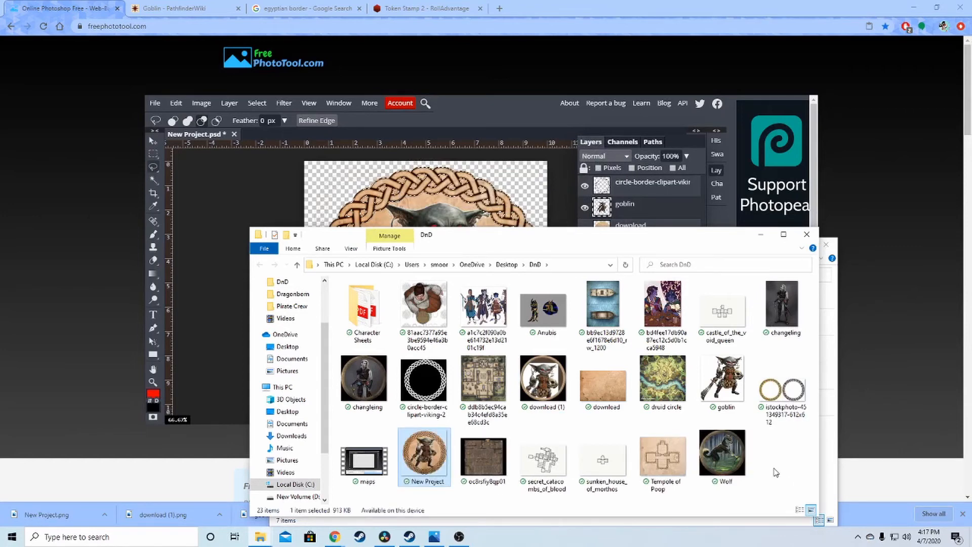
pyautogui.hotkey('ctrl', 'z')
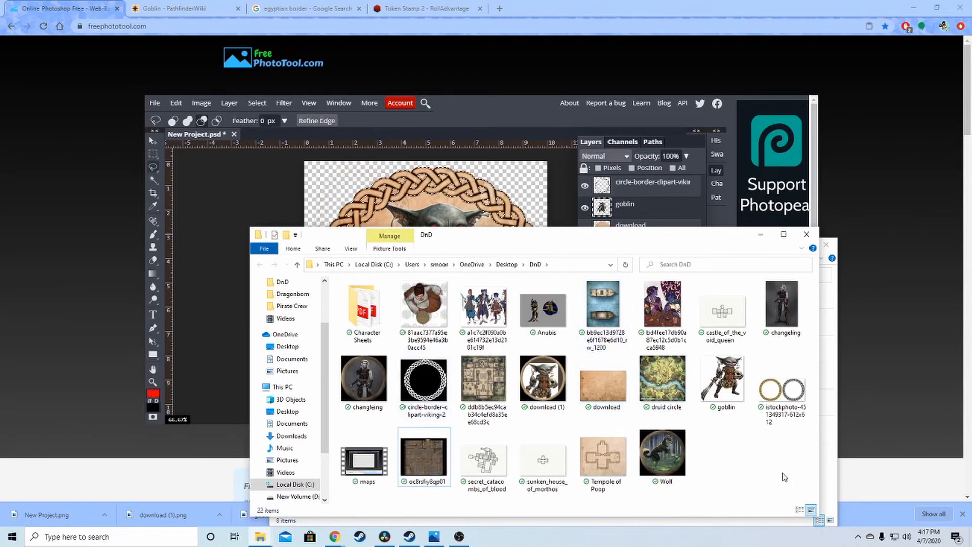
# Step: Rename the New Project PNG in the Downloads folder as goblin
pyautogui.rightClick(761, 458)
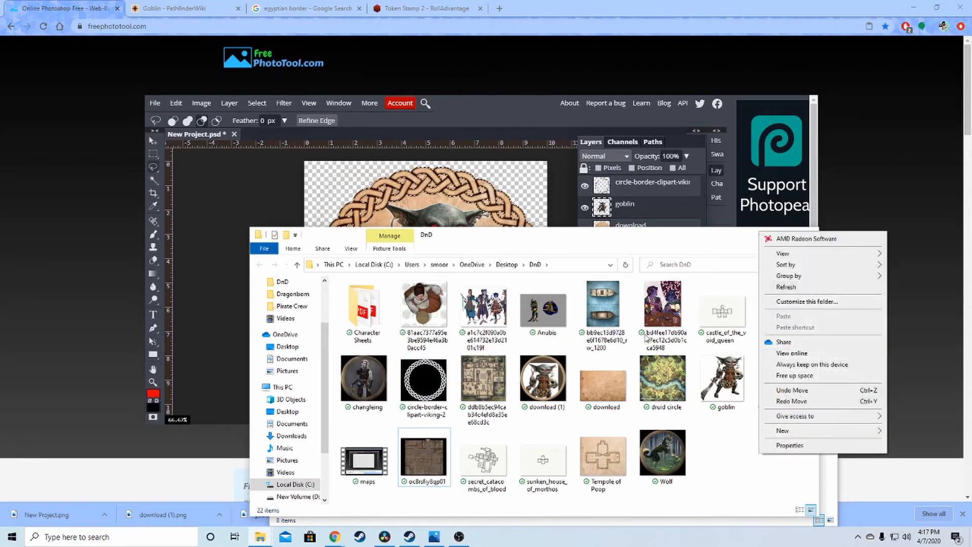
pyautogui.moveTo(260, 537)
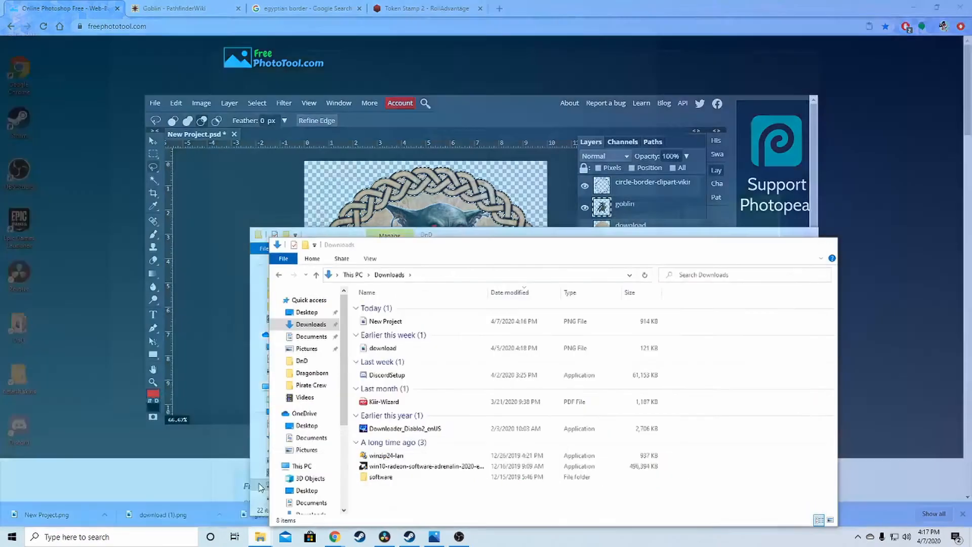
pyautogui.click(261, 486)
pyautogui.click(394, 322)
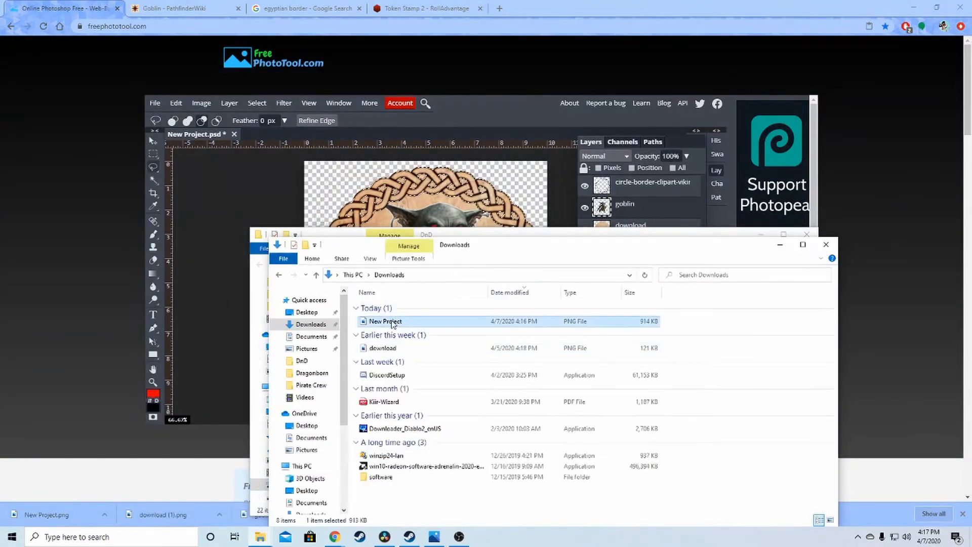
pyautogui.click(391, 322)
pyautogui.write('goblin')
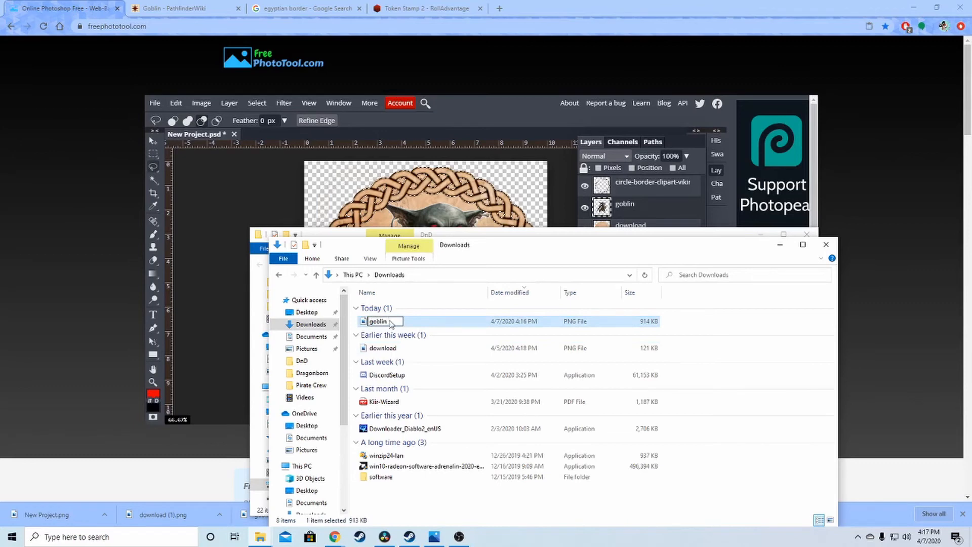
pyautogui.press('Return')
# Step: Move the goblin PNG from the Downloads folder to the DnD folder by cutting and pasting it
pyautogui.moveTo(597, 250); pyautogui.dragTo(383, 228)
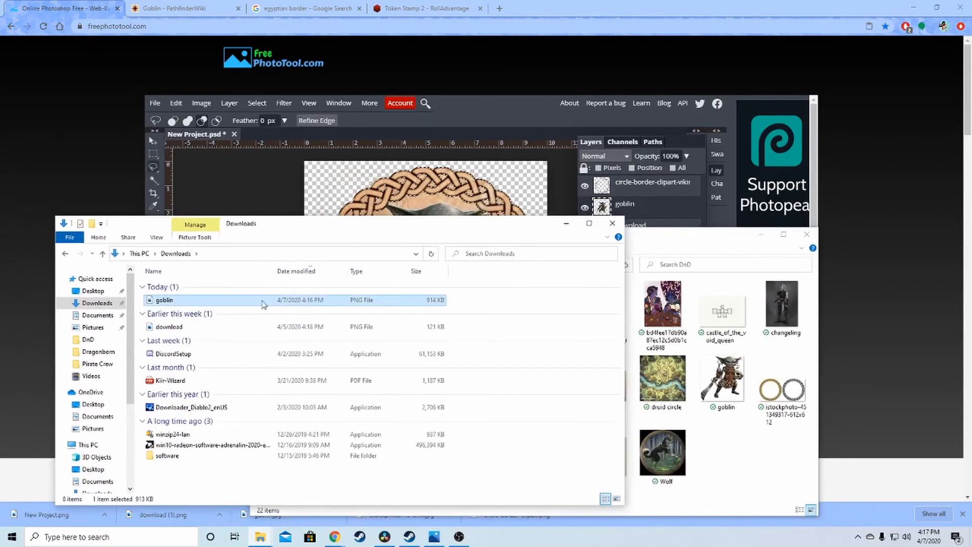
pyautogui.rightClick(155, 302)
pyautogui.click(184, 231)
pyautogui.rightClick(765, 460)
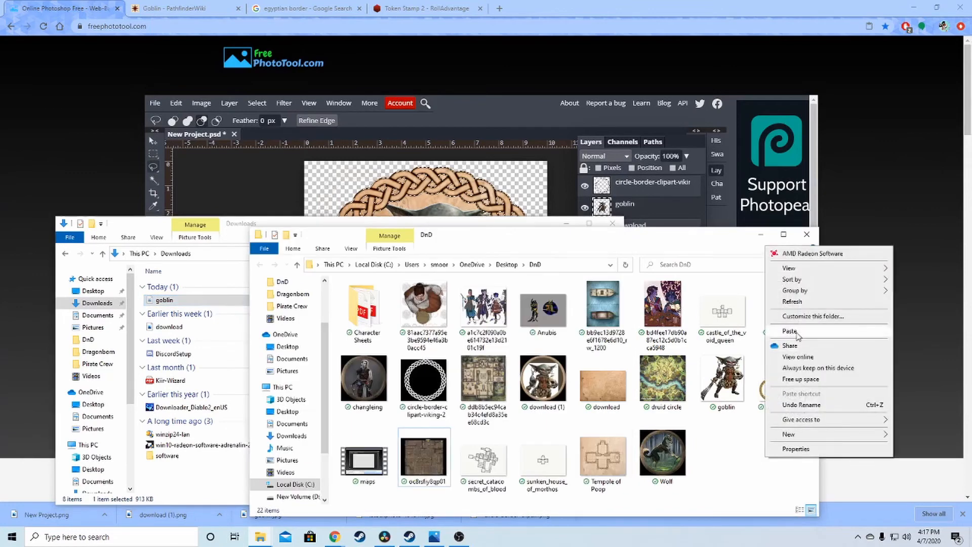
pyautogui.click(796, 333)
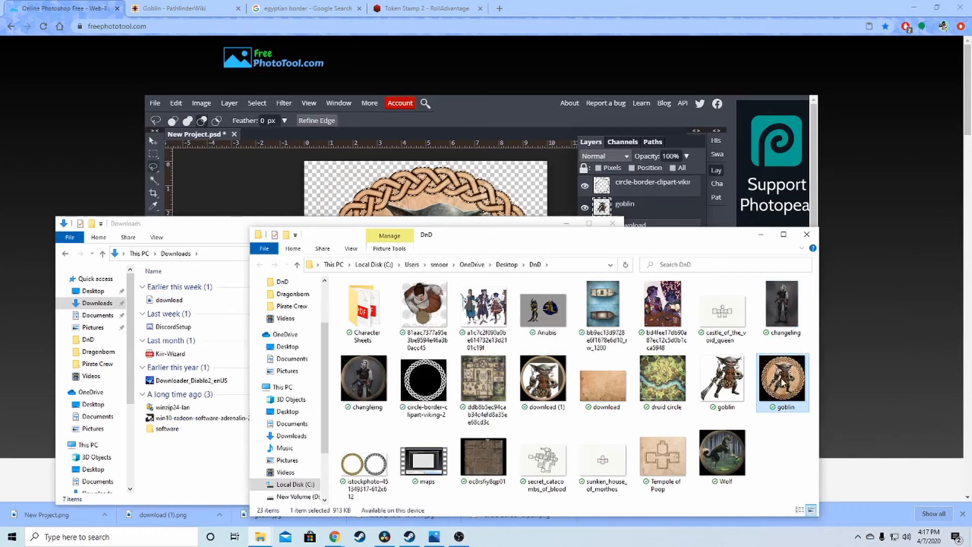
# Step: Delete the original goblin JPG and the download (1) token from the DnD folder, keeping the Viking-bordered goblin PNG
pyautogui.click(724, 383)
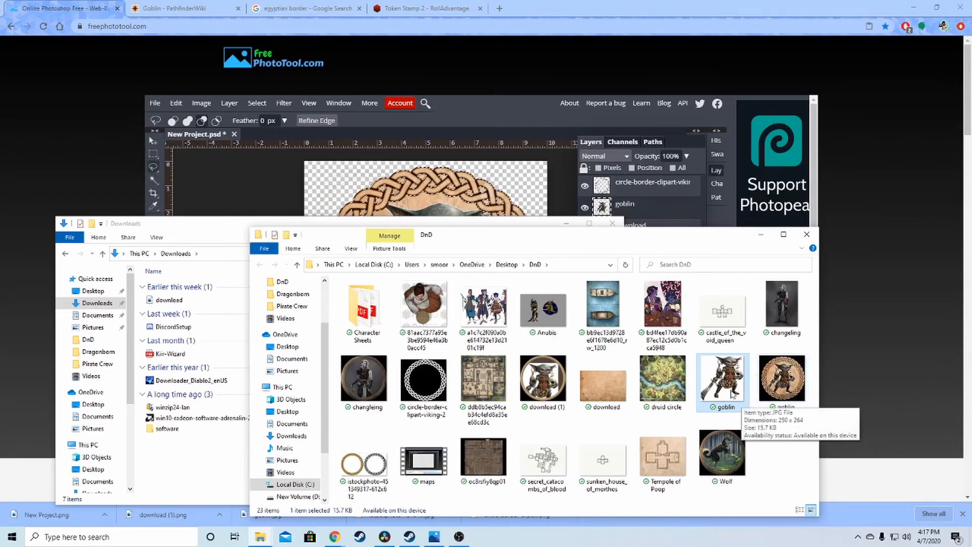
pyautogui.press('Delete')
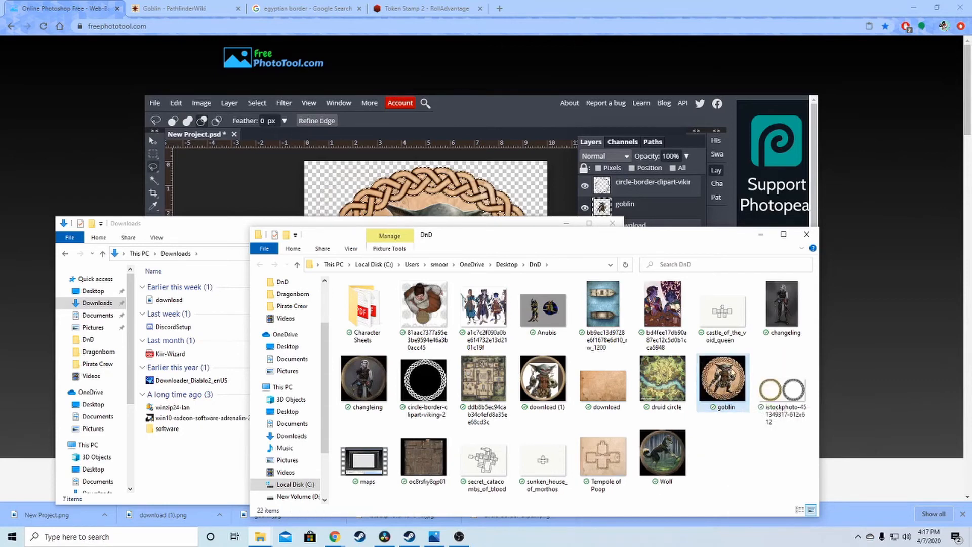
pyautogui.click(731, 382)
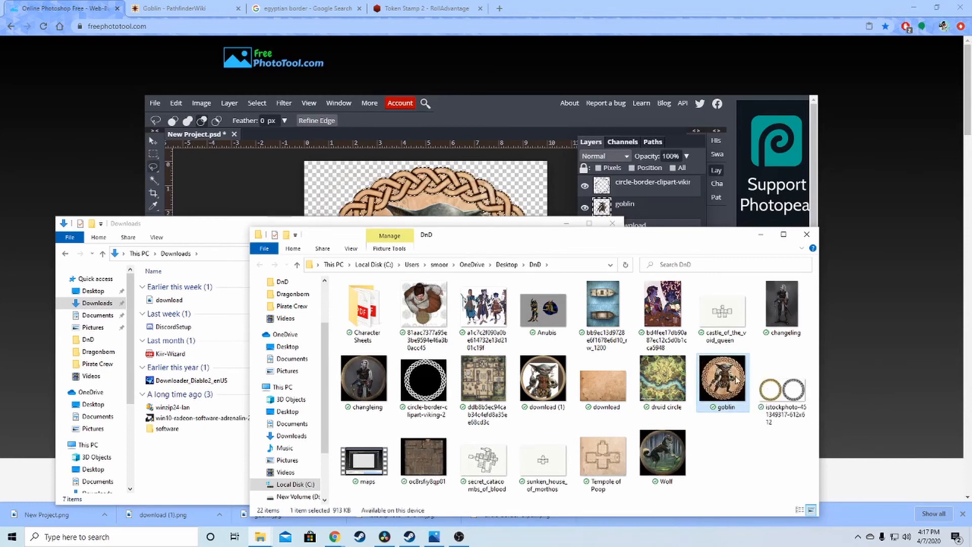
pyautogui.click(543, 381)
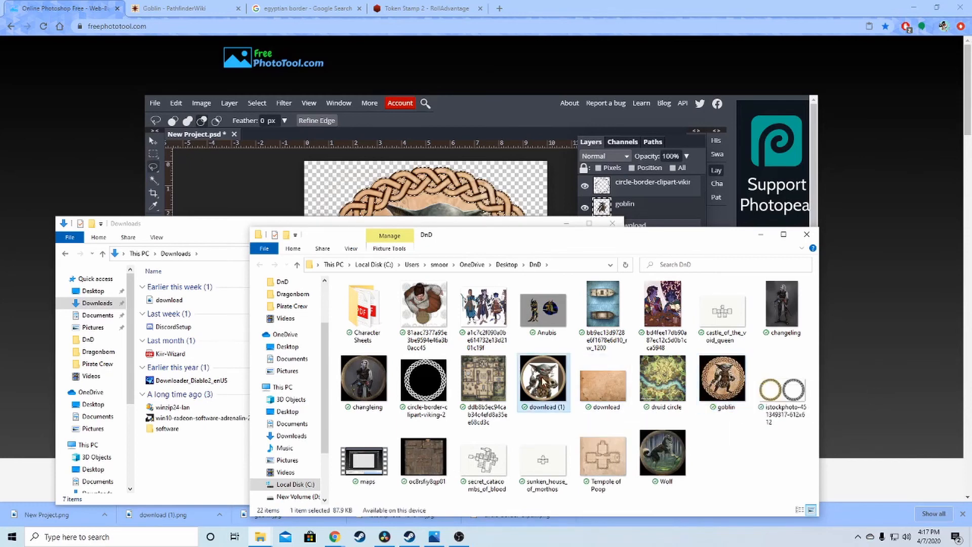
pyautogui.press('Delete')
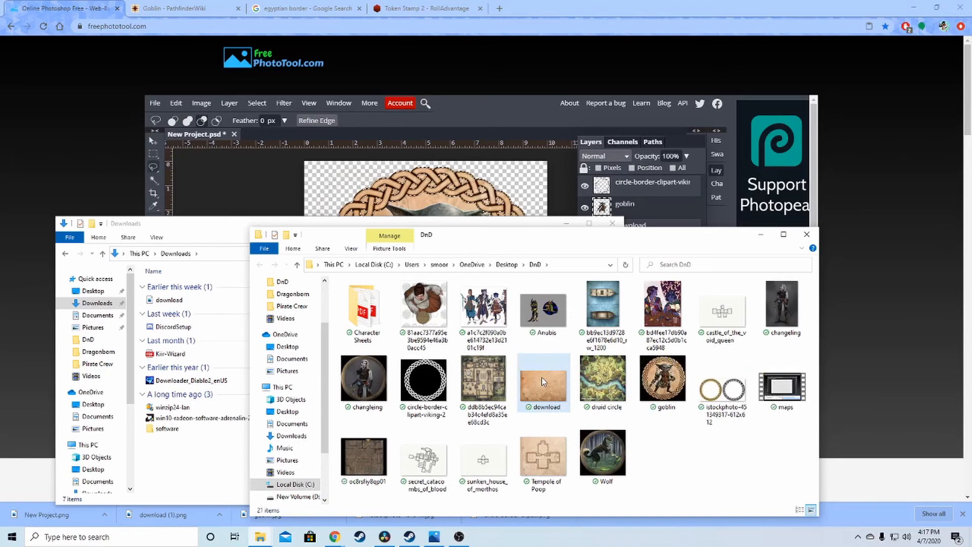
pyautogui.click(667, 384)
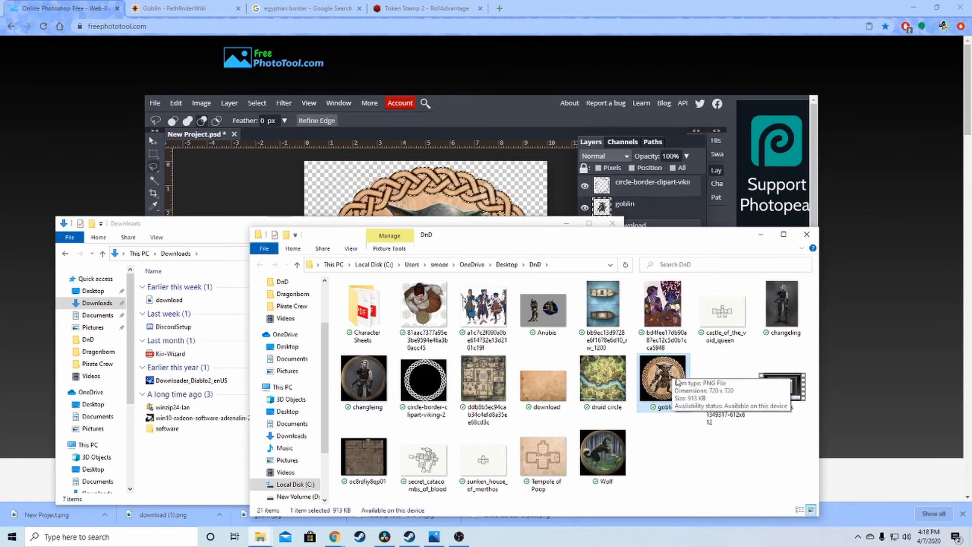
# Step: Switch to the photo editor in the browser, invert the border selection and delete the parchment inside the ring from the download layer
pyautogui.click(485, 114)
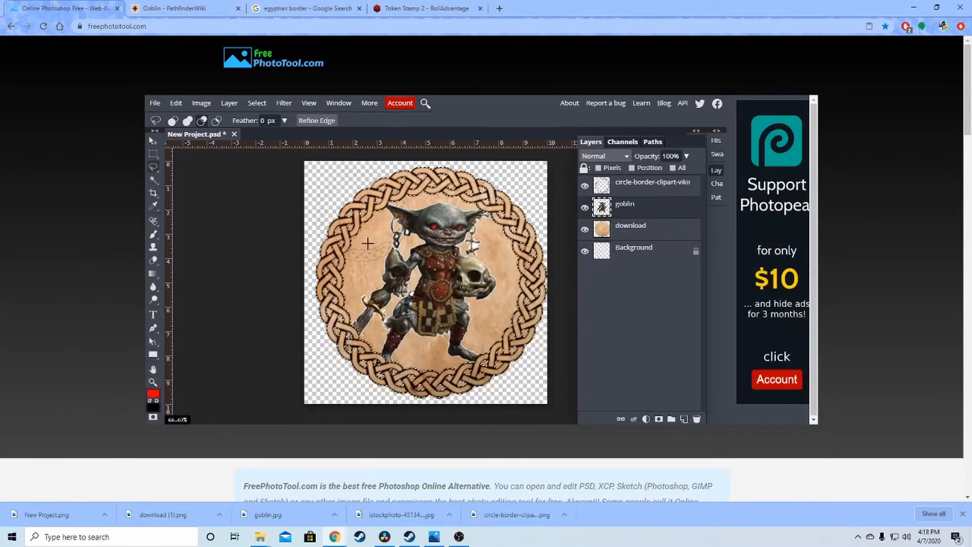
pyautogui.click(604, 233)
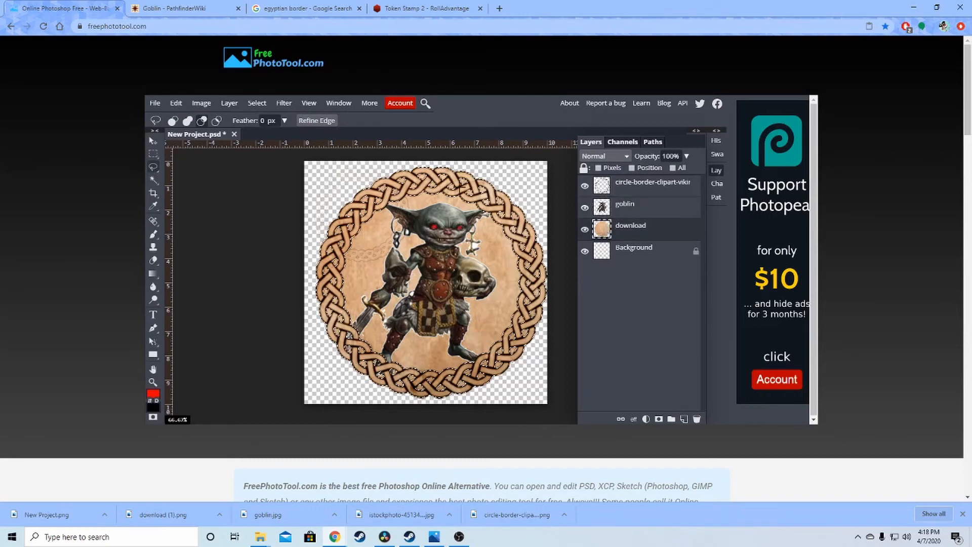
pyautogui.click(261, 104)
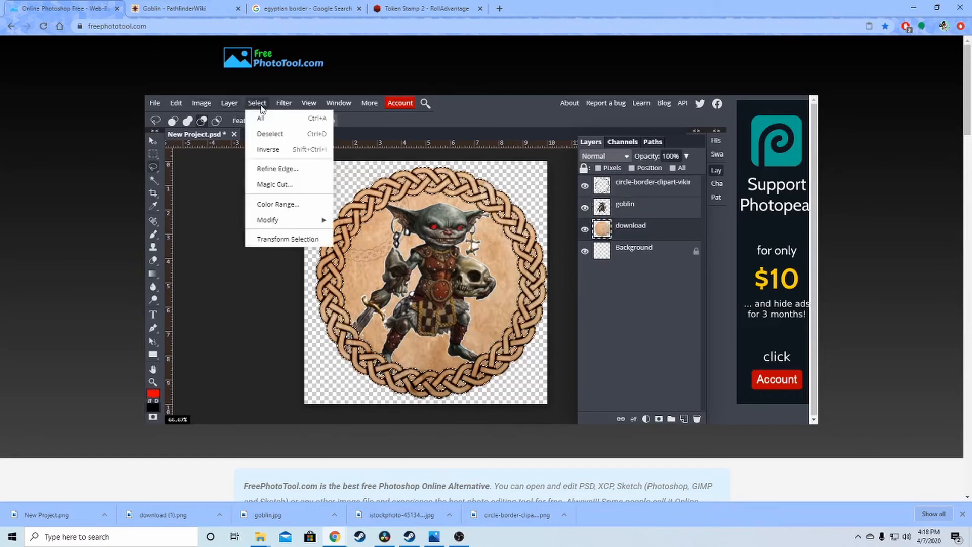
pyautogui.click(273, 152)
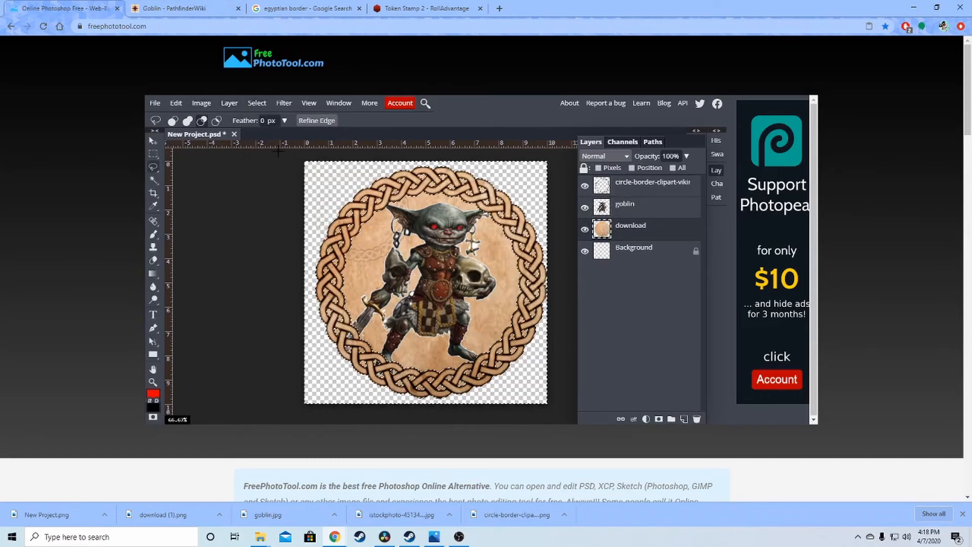
pyautogui.press('Delete')
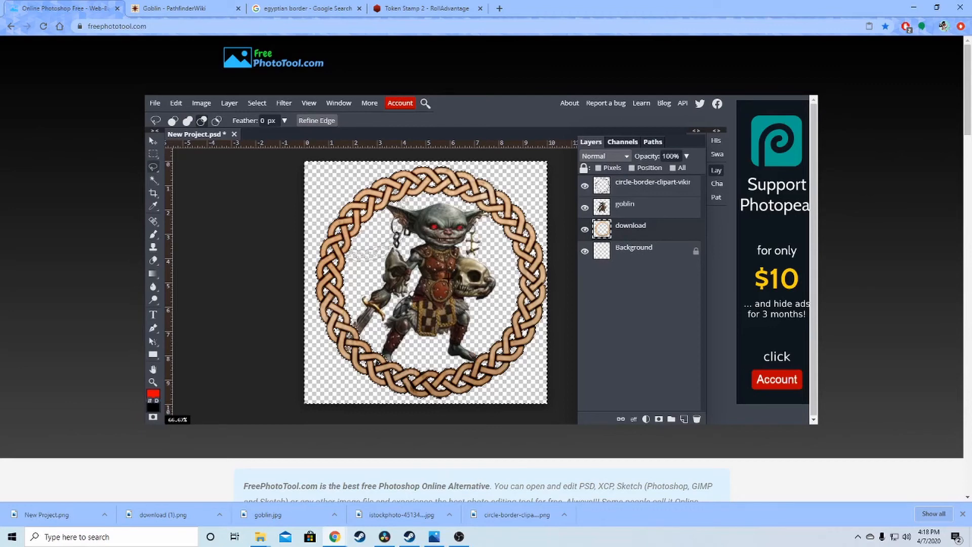
# Step: Export the token without its parchment background as a 720 × 720 px PNG at 100% quality
pyautogui.click(155, 103)
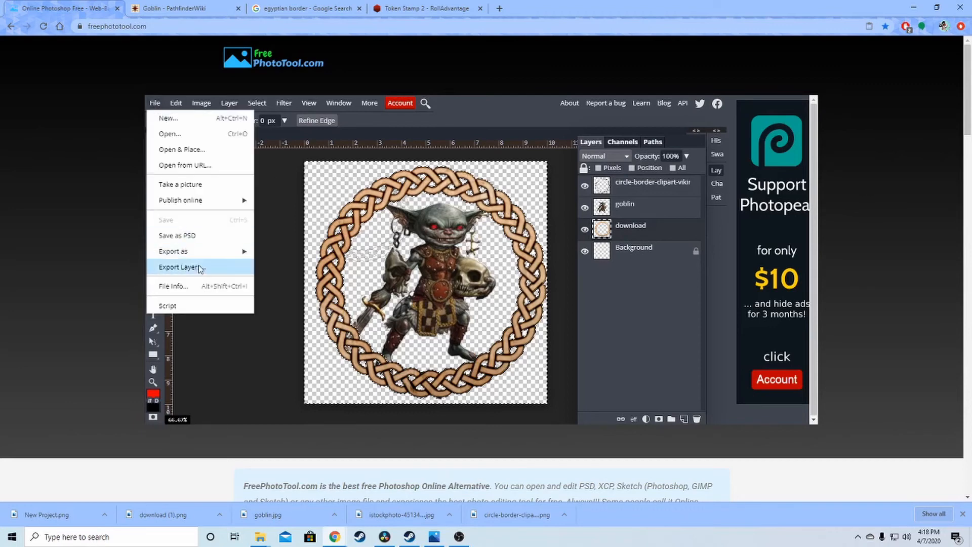
pyautogui.moveTo(196, 253)
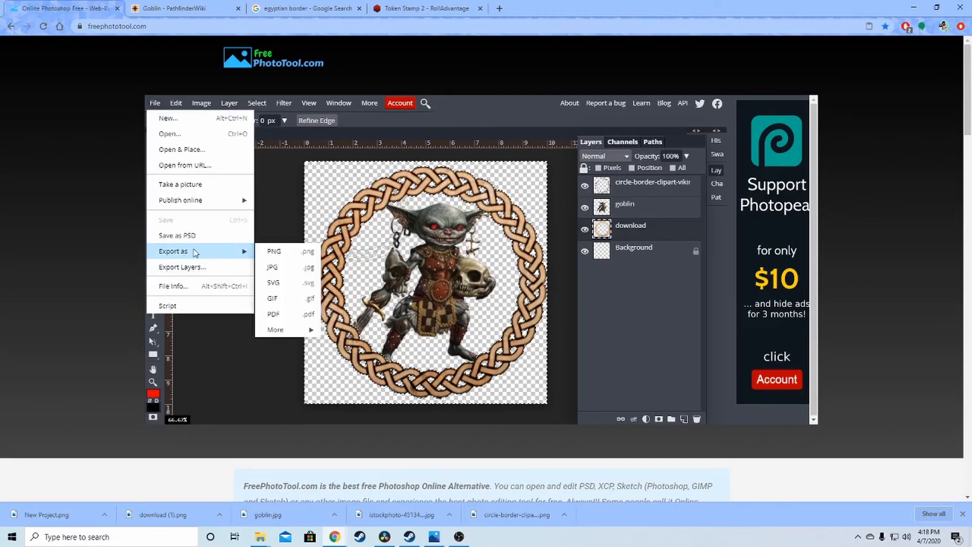
pyautogui.click(273, 252)
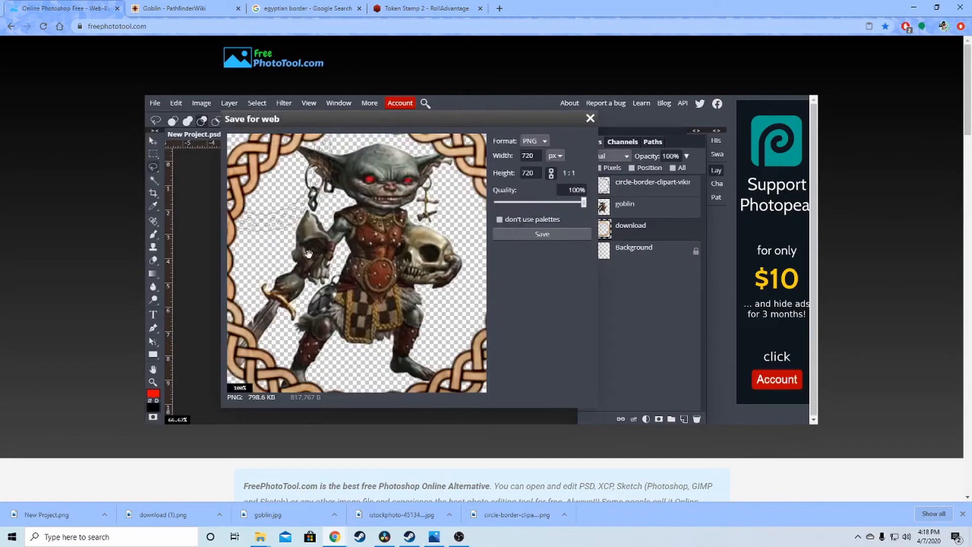
pyautogui.click(530, 234)
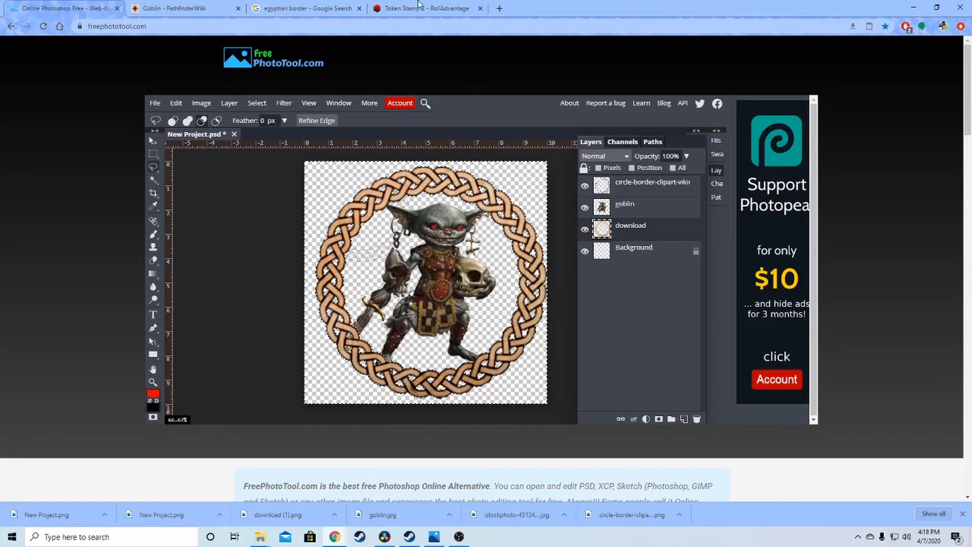
# Step: Switch to the Roll20 game in a new browser tab and upload the Goblin Transparent image from the DnD folder
pyautogui.click(501, 9)
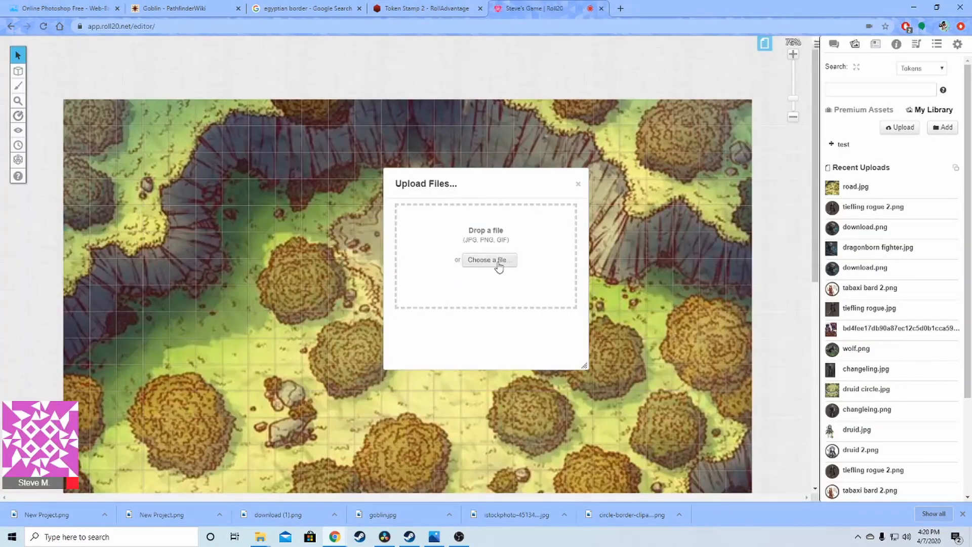
pyautogui.click(497, 264)
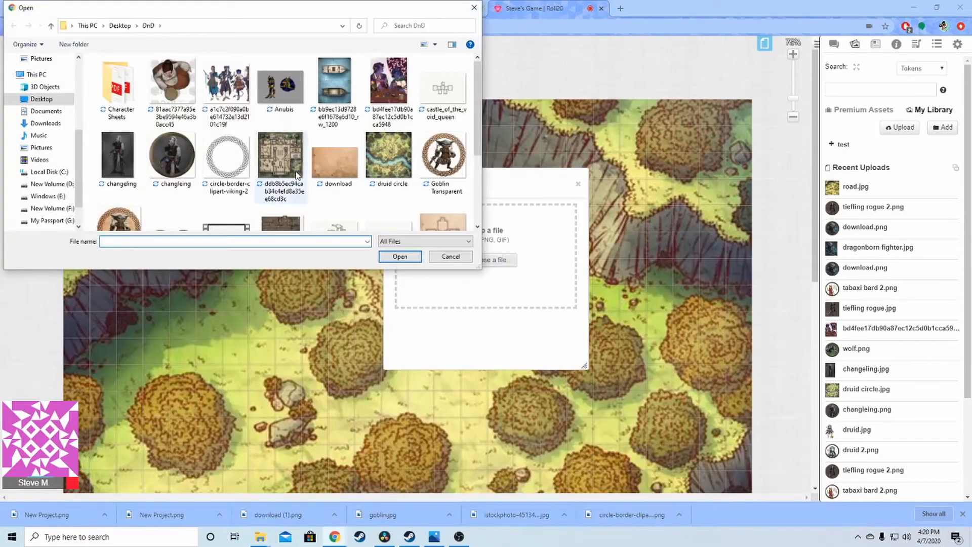
pyautogui.scroll(-1, 368, 178)
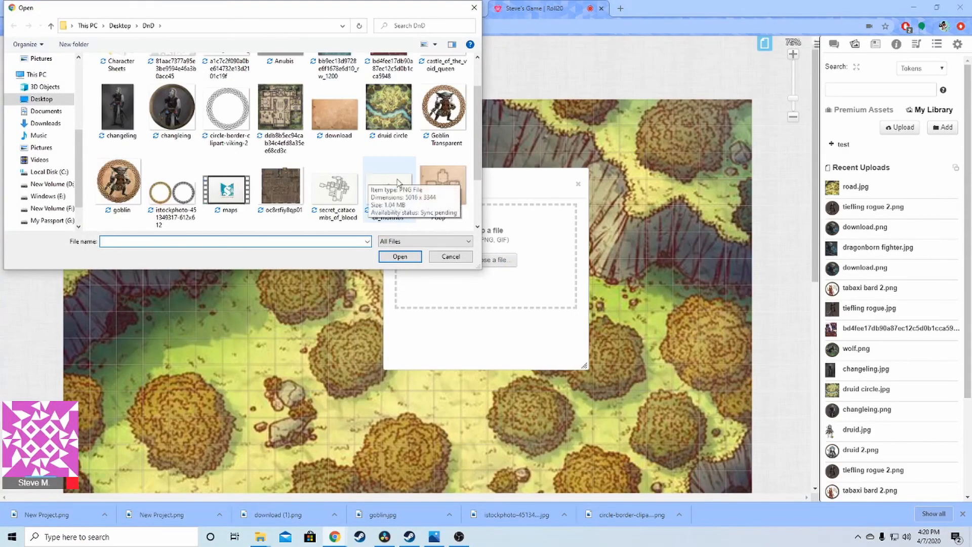
pyautogui.click(446, 115)
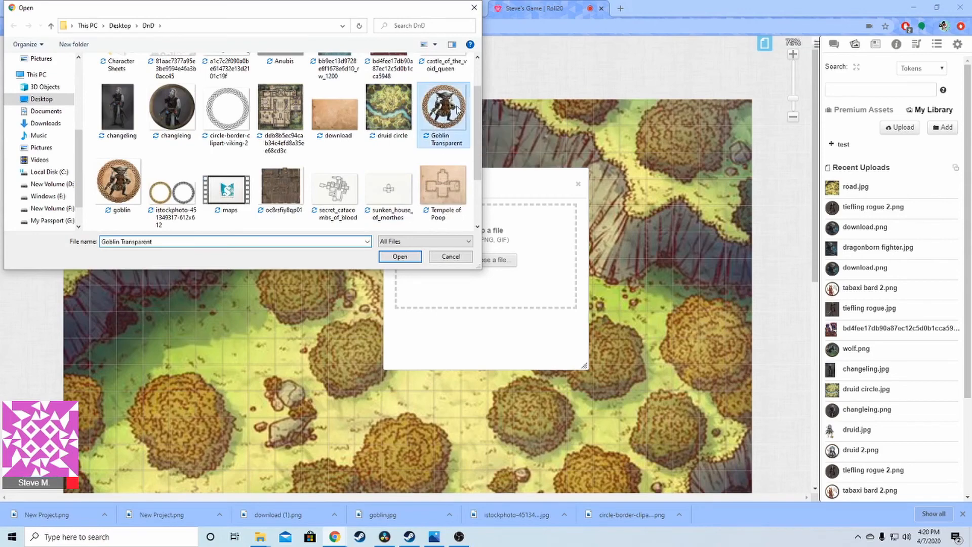
pyautogui.click(400, 257)
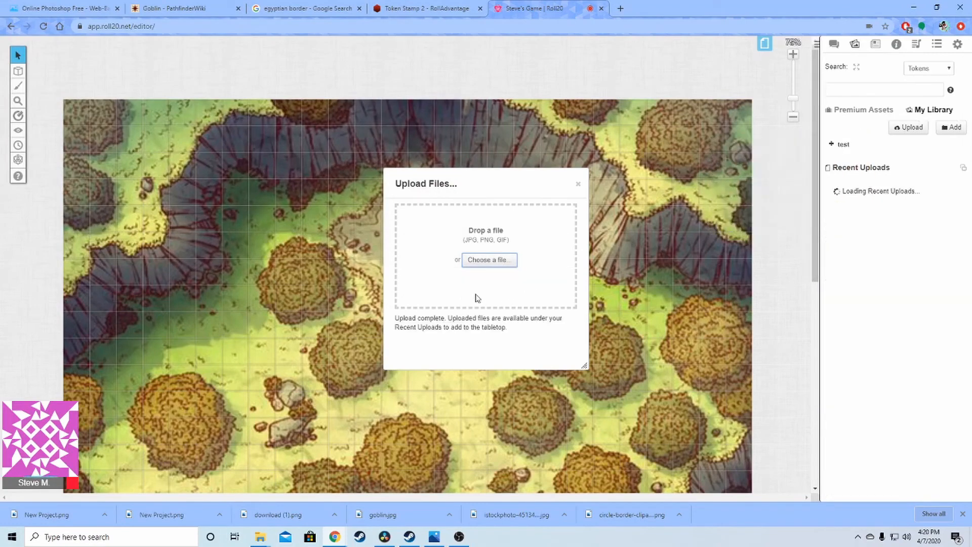
# Step: Place the goblin transparent.png token on the forest map and inspect it up close
pyautogui.moveTo(834, 191)
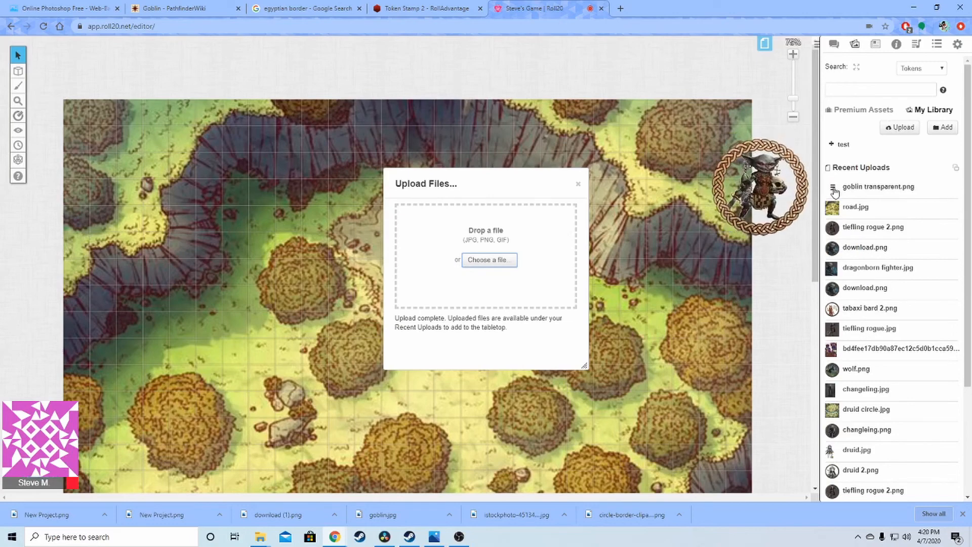
pyautogui.moveTo(834, 190); pyautogui.dragTo(286, 328)
pyautogui.scroll(4, 284, 330)
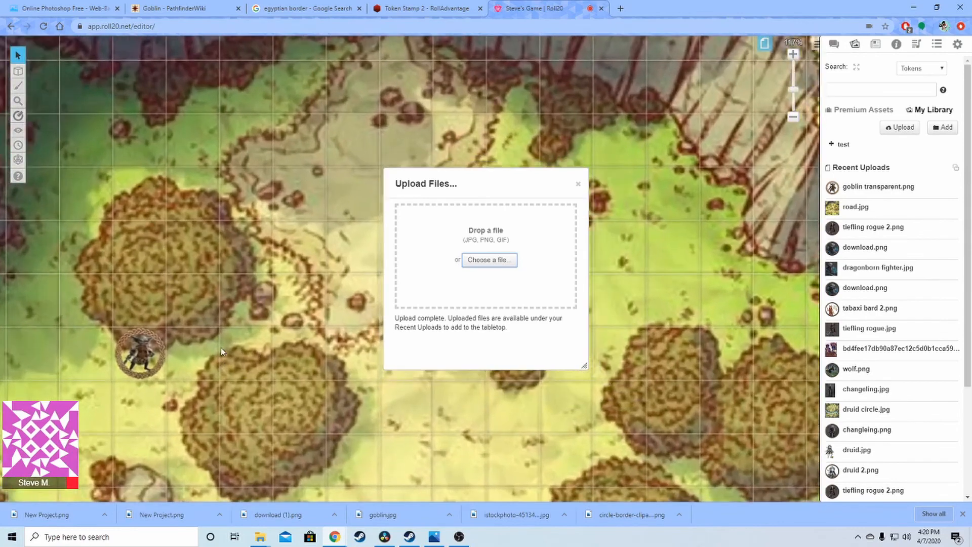
pyautogui.scroll(3, 307, 487)
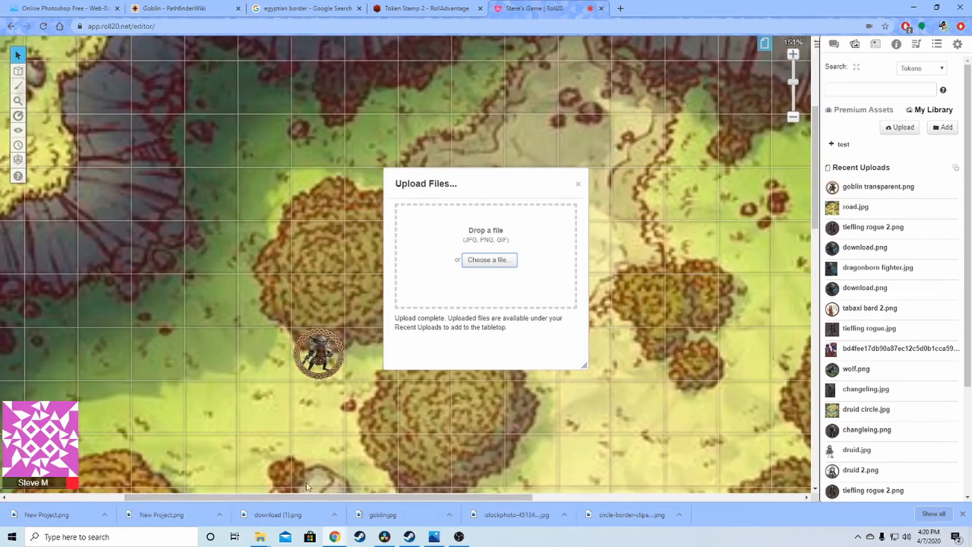
pyautogui.scroll(5, 307, 487)
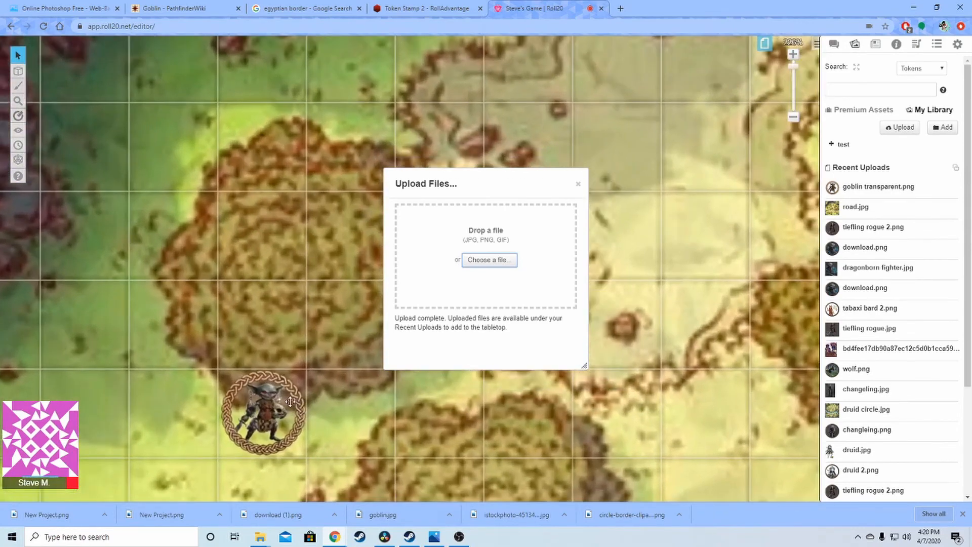
pyautogui.moveTo(838, 203)
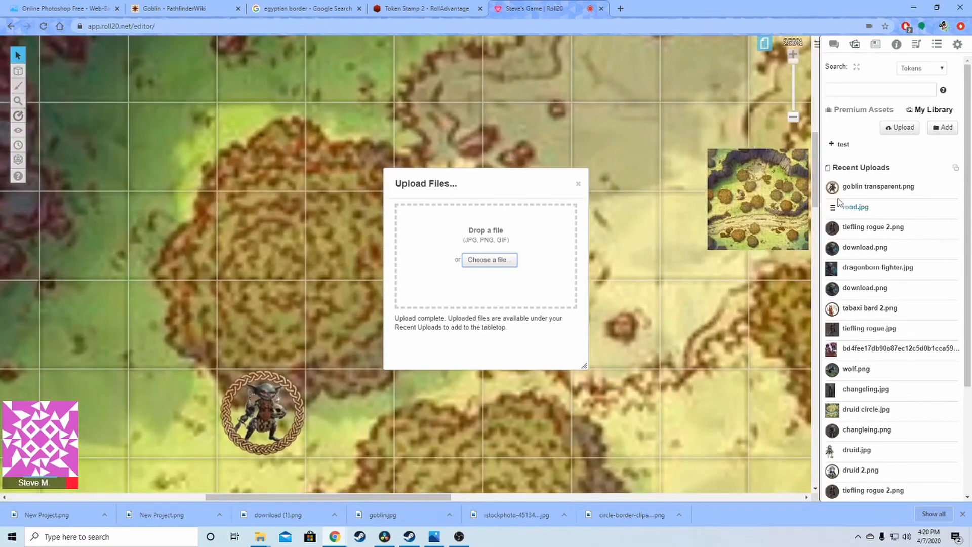
pyautogui.moveTo(816, 178); pyautogui.dragTo(815, 207)
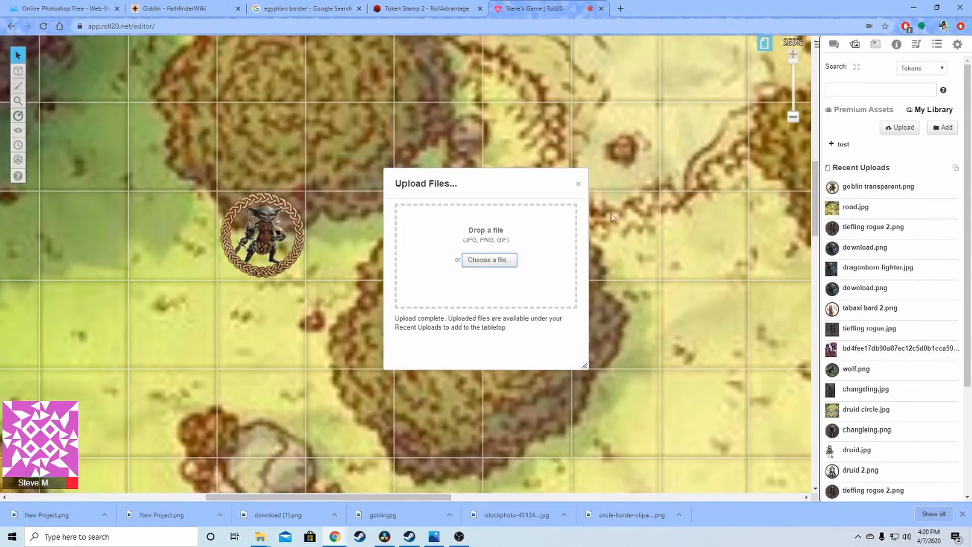
# Step: Upload the goblin image with the parchment background from the DnD folder to the Roll20 library
pyautogui.moveTo(260, 537)
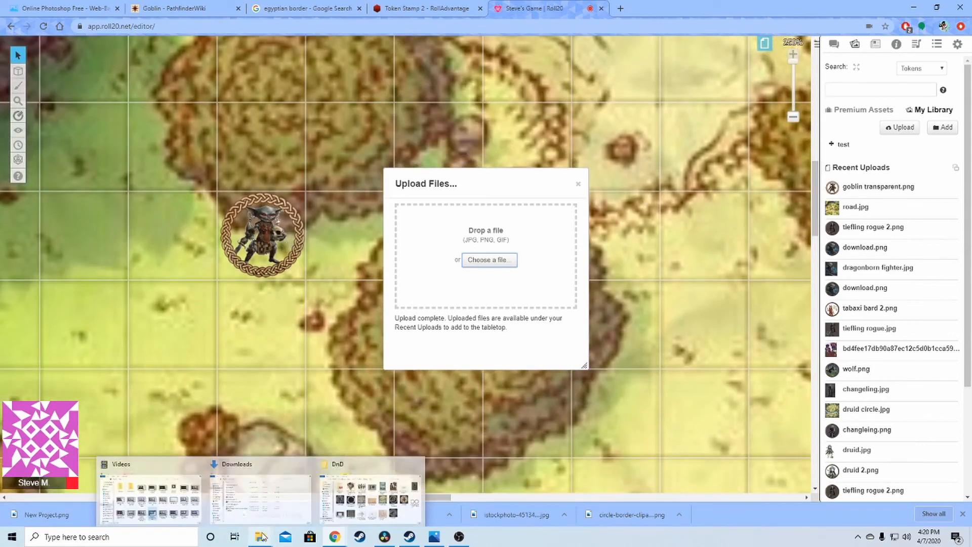
pyautogui.click(483, 260)
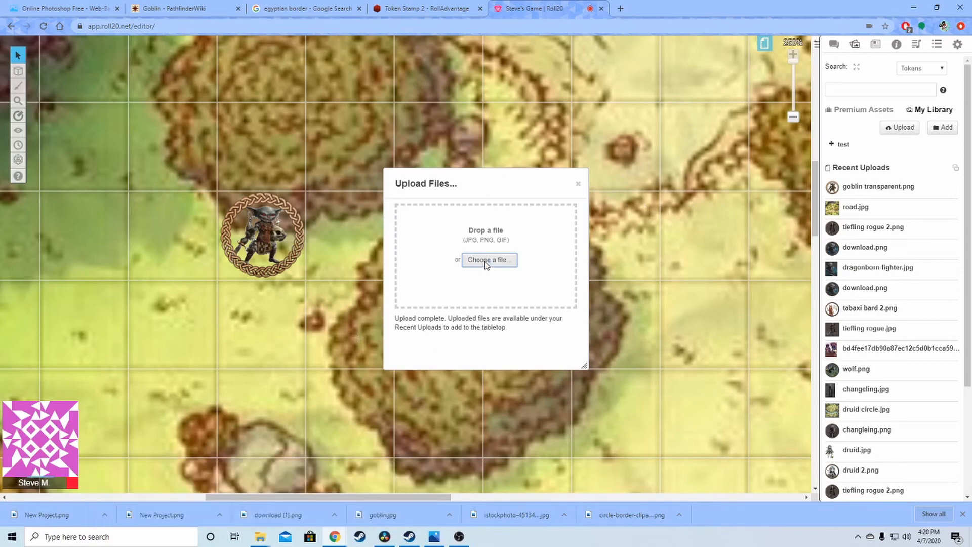
pyautogui.scroll(-2, 406, 165)
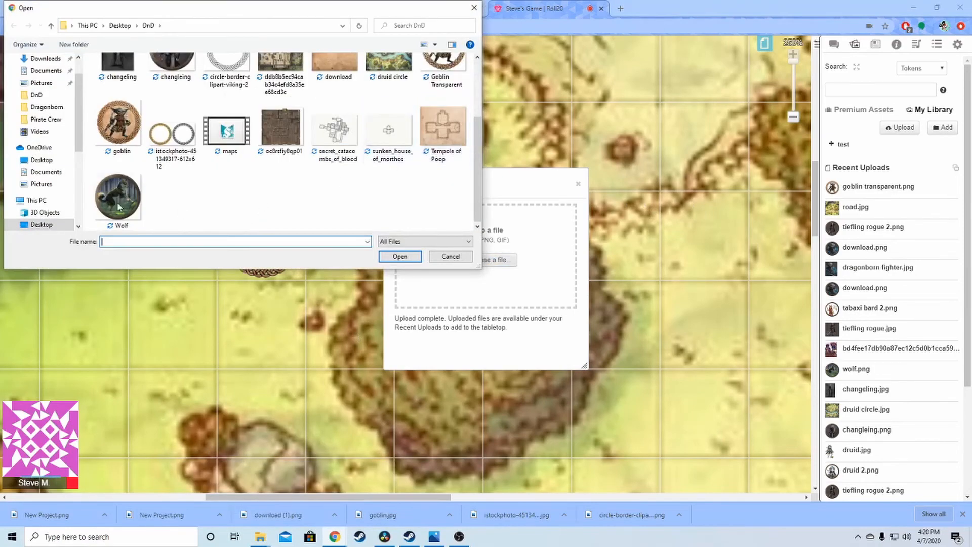
pyautogui.click(118, 124)
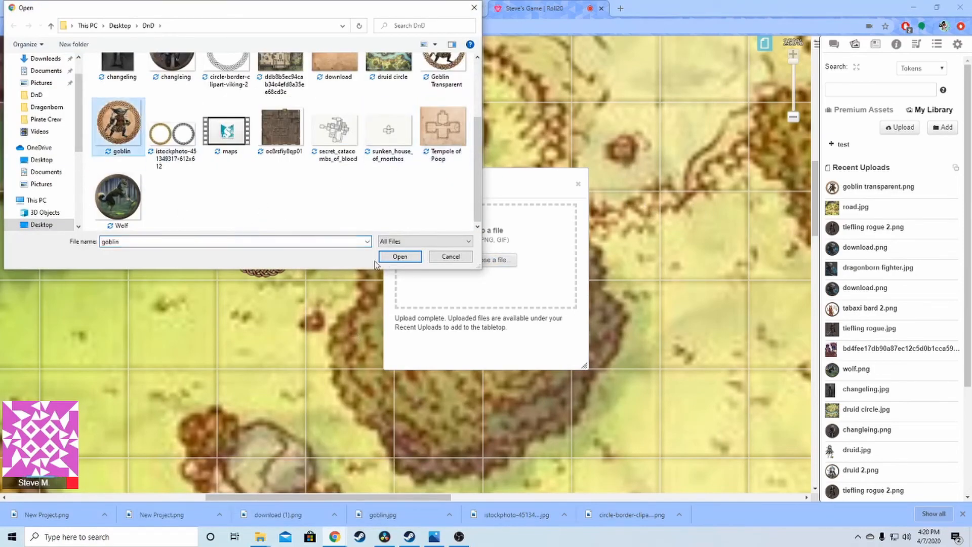
pyautogui.click(400, 257)
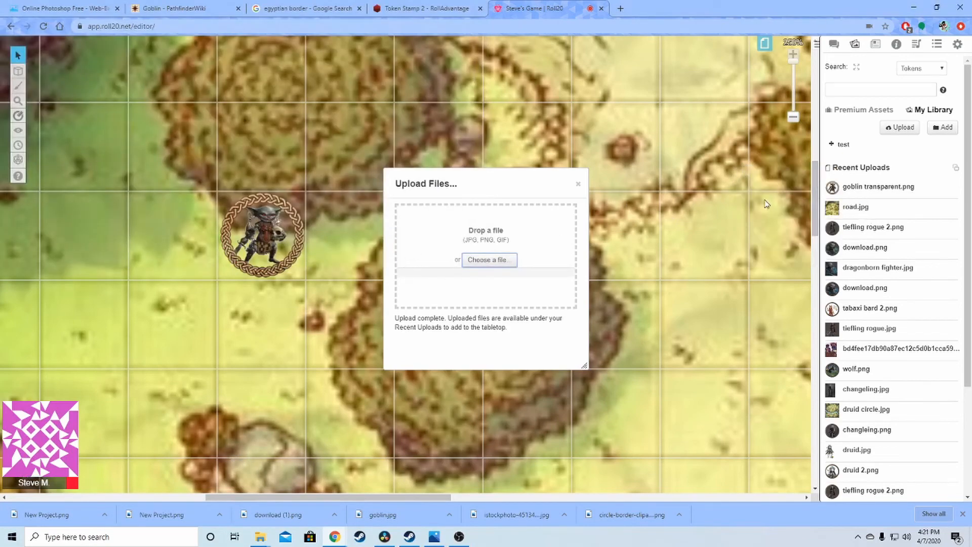
# Step: Place the goblin.png token on the forest map directly beside the transparent goblin and move the upload dialog clear of both tokens
pyautogui.moveTo(864, 194)
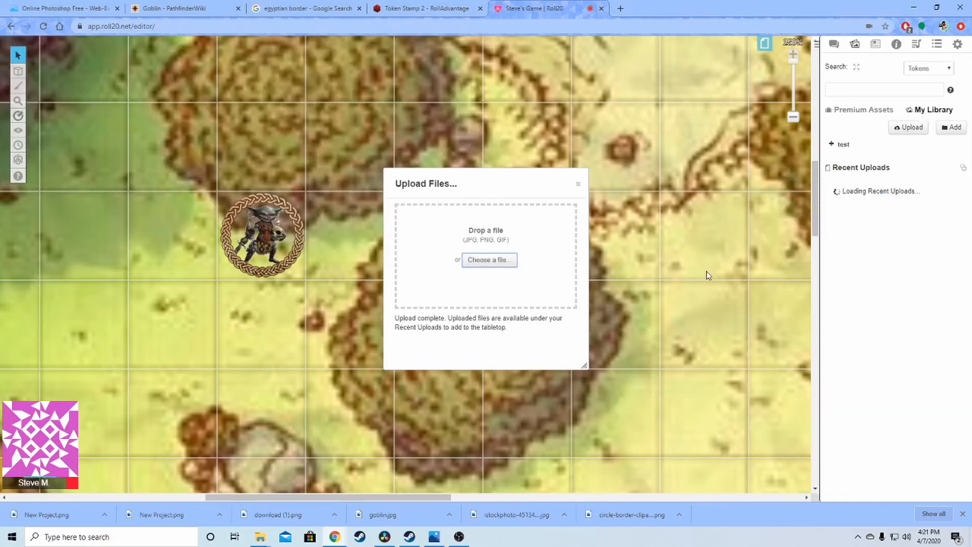
pyautogui.moveTo(847, 190); pyautogui.dragTo(323, 205)
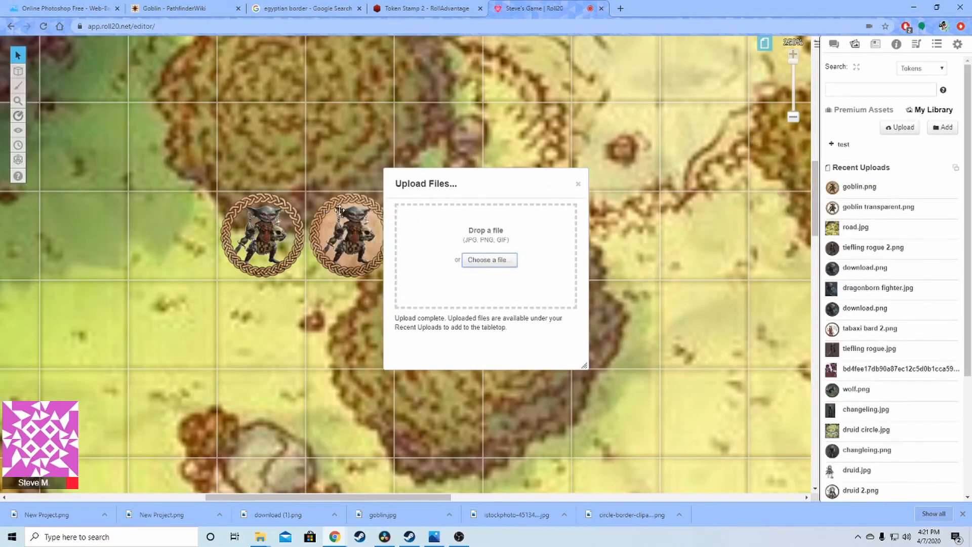
pyautogui.moveTo(408, 198); pyautogui.dragTo(530, 181)
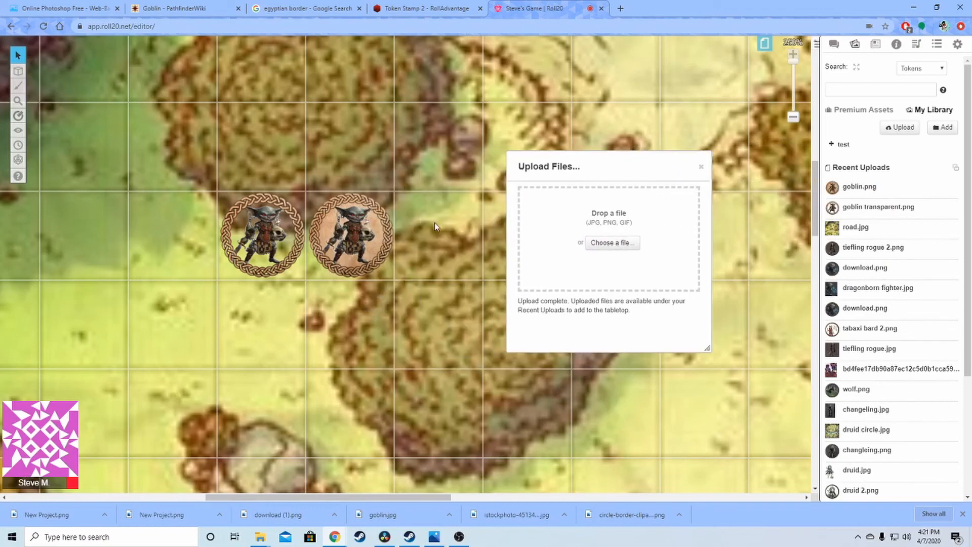
# Step: Compare the transparent and parchment goblin tokens against the forest map at several zoom levels
pyautogui.scroll(-3, 412, 226)
pyautogui.scroll(1, 405, 253)
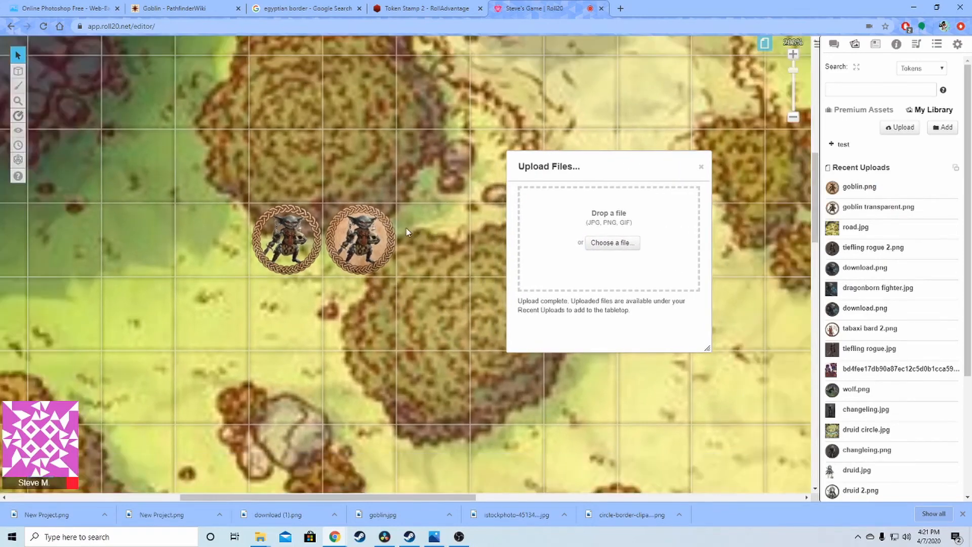
pyautogui.scroll(2, 344, 253)
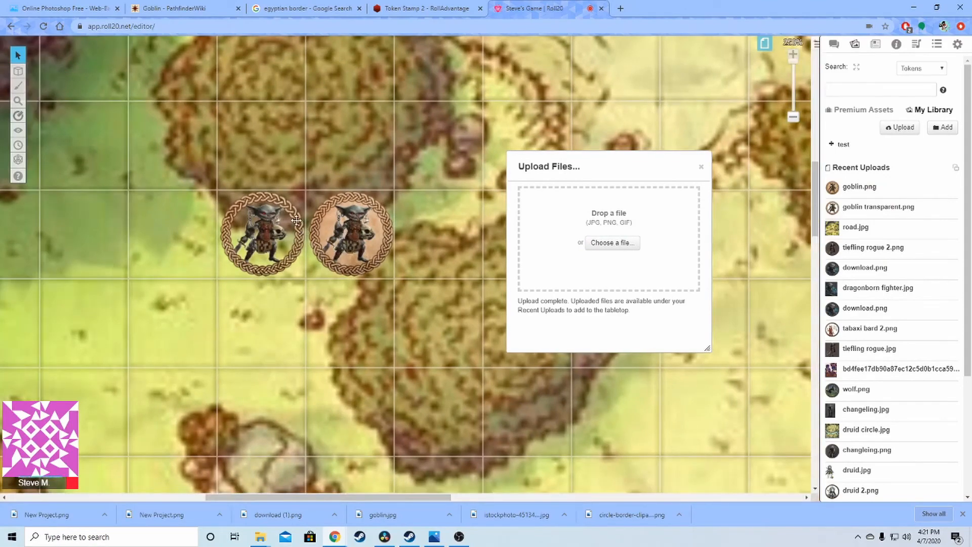
pyautogui.moveTo(265, 236)
pyautogui.mouseDown()
pyautogui.moveTo(262, 144)
pyautogui.moveTo(342, 150)
pyautogui.moveTo(247, 232)
pyautogui.mouseUp()
pyautogui.scroll(-3, 431, 235)
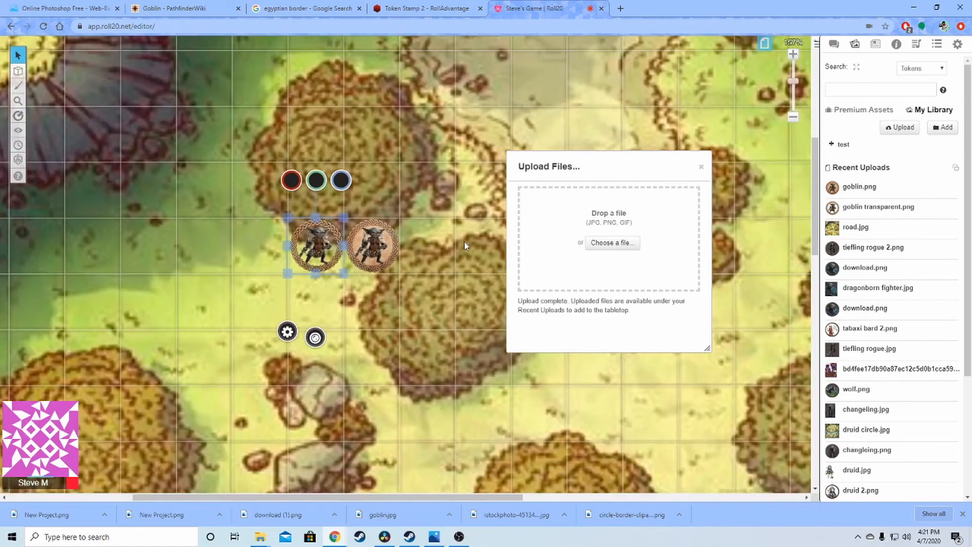
pyautogui.scroll(-1, 420, 217)
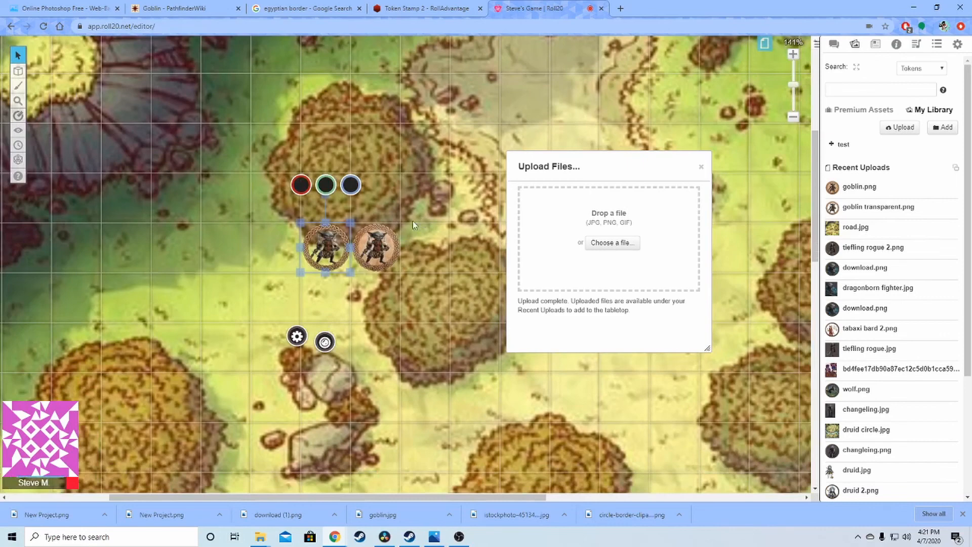
pyautogui.scroll(2, 416, 252)
pyautogui.scroll(2, 410, 243)
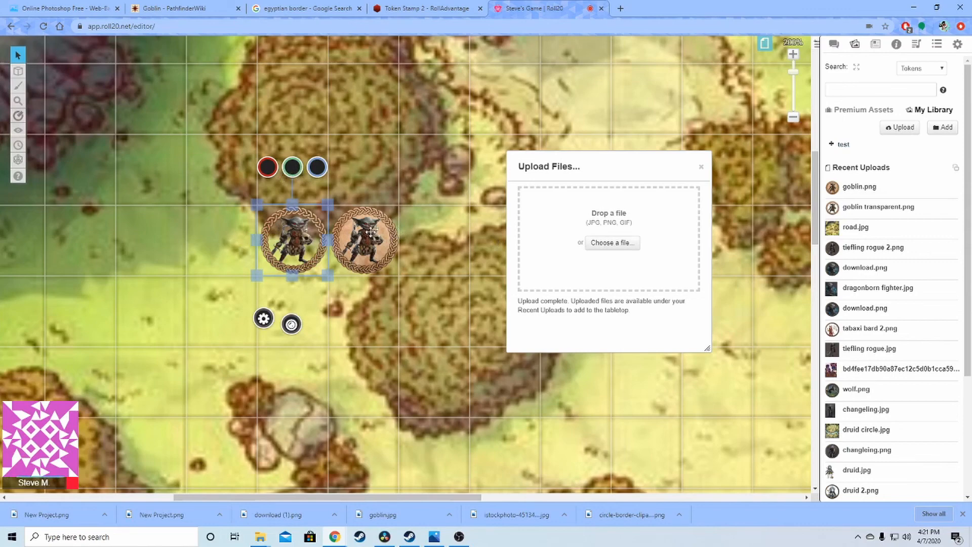
pyautogui.scroll(-2, 371, 232)
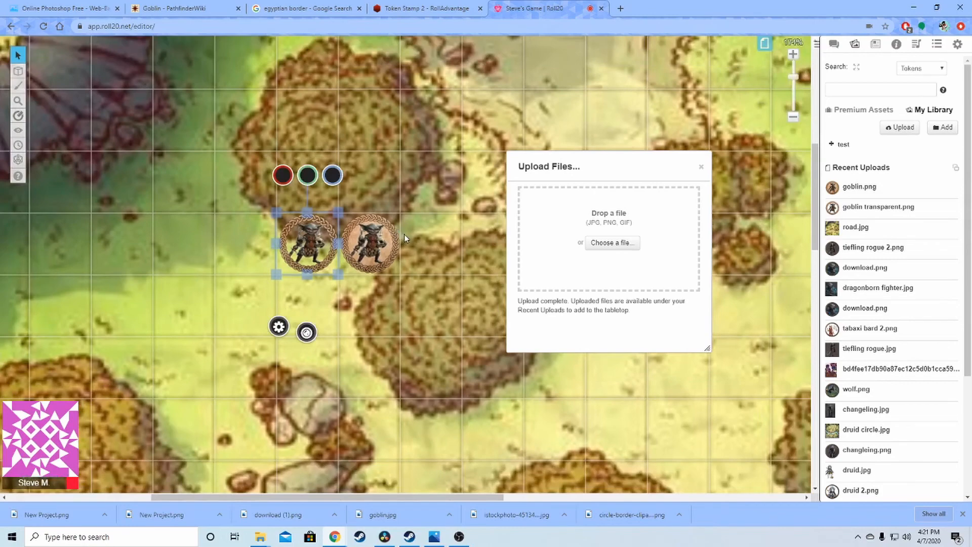
pyautogui.scroll(-2, 405, 234)
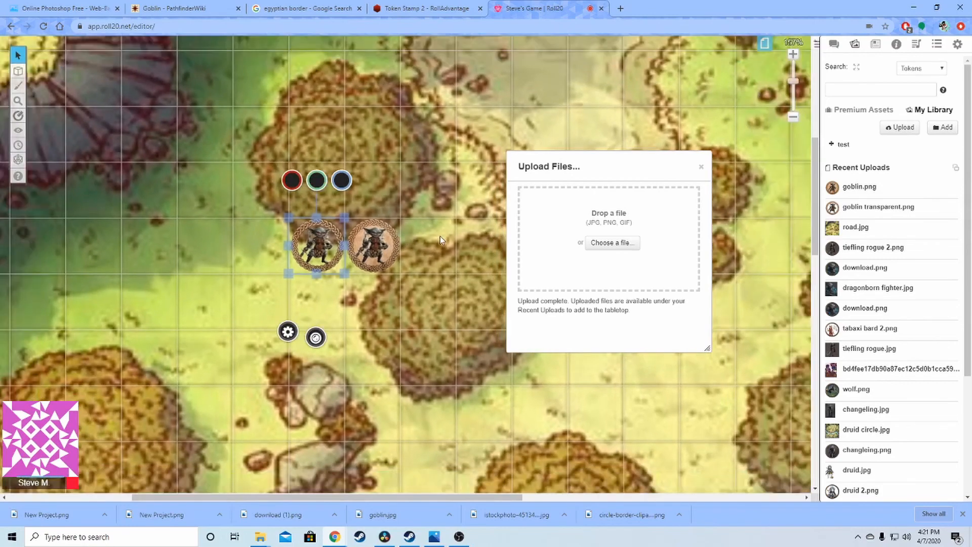